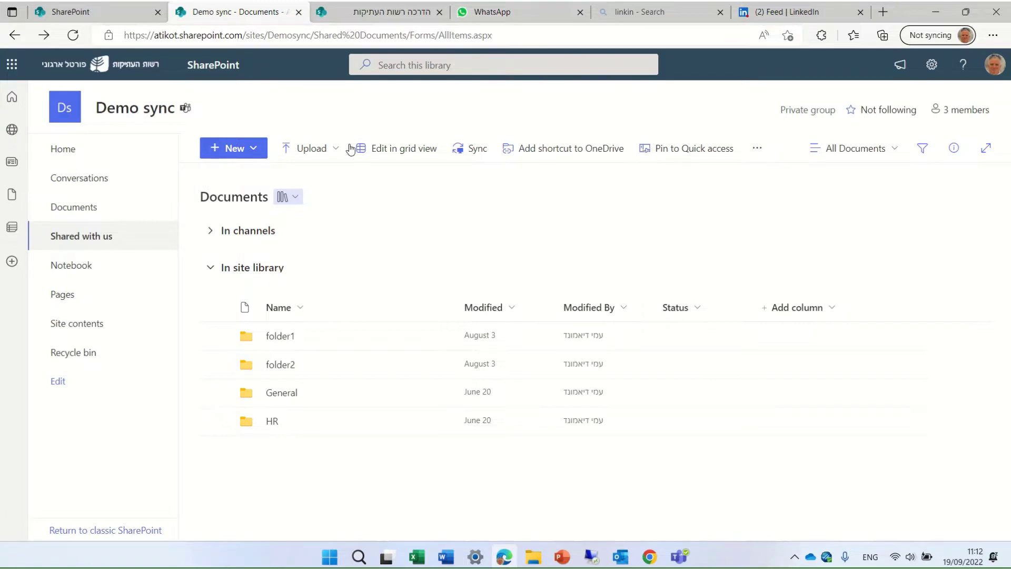
- Upload the image P8270694 from the Downloads folder to the site's Documents library
left_click(79, 207)
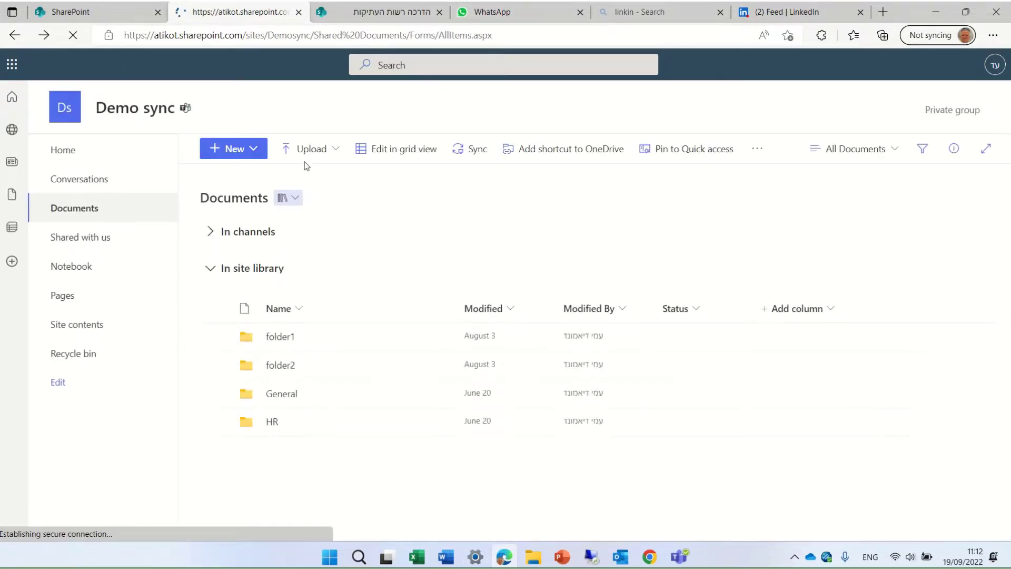
left_click(323, 149)
left_click(326, 181)
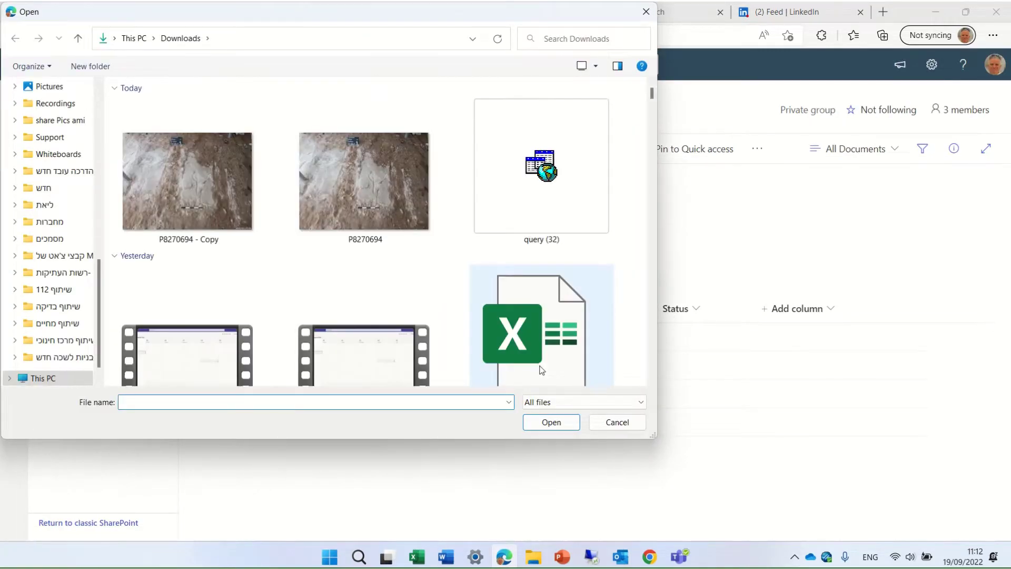
double_click(360, 186)
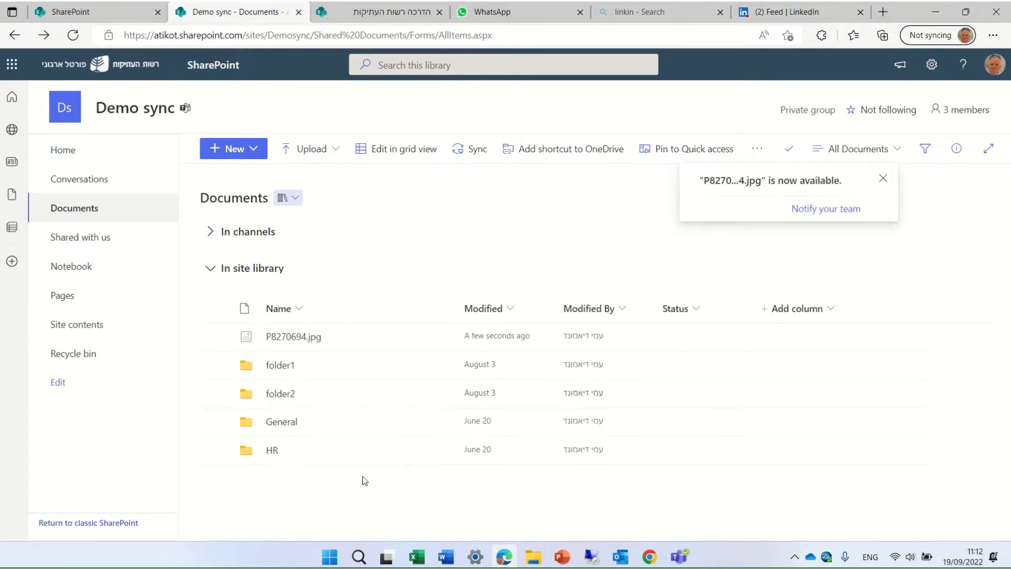
- Preview the uploaded P8270694.jpg, dismiss the upload notification and return to the library
left_click(299, 338)
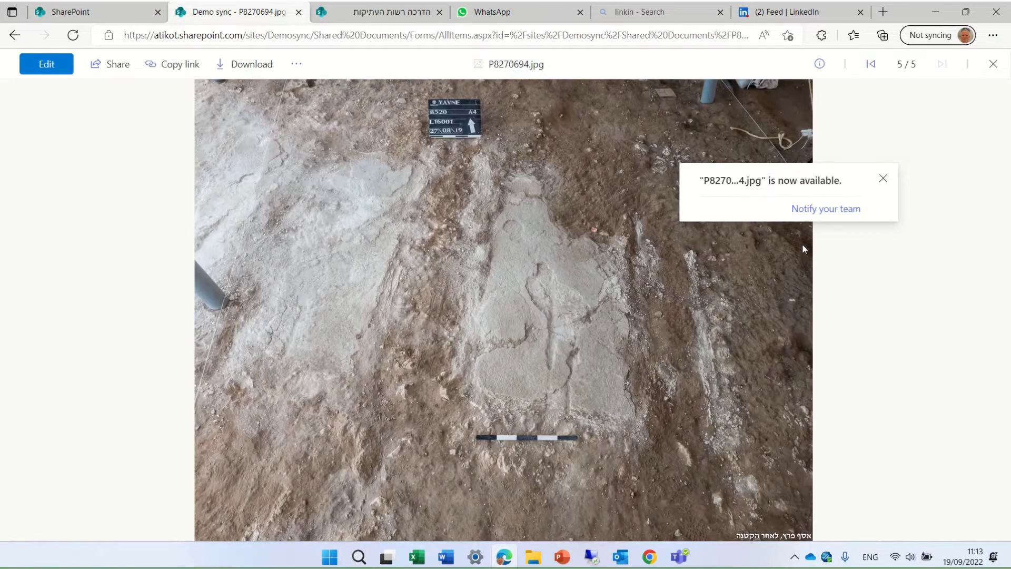
left_click(883, 178)
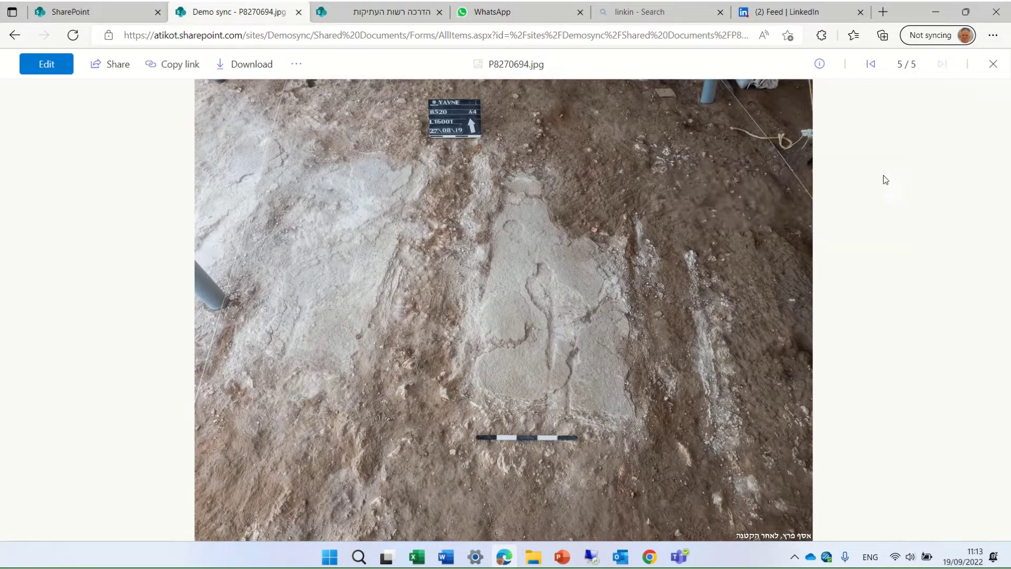
left_click(994, 65)
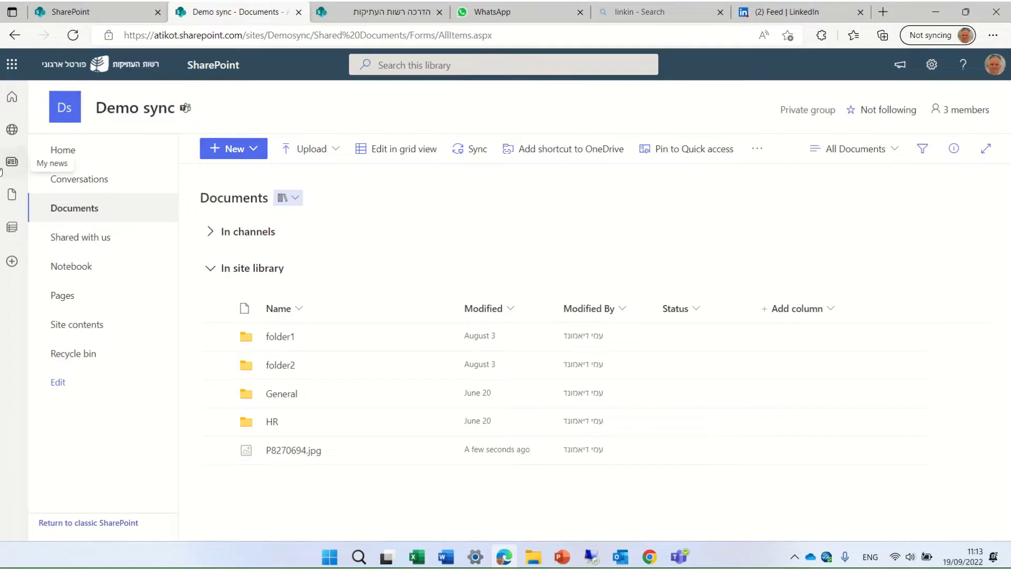
- Create a new page from the Blank template on the site's home and name it "test"
left_click(63, 152)
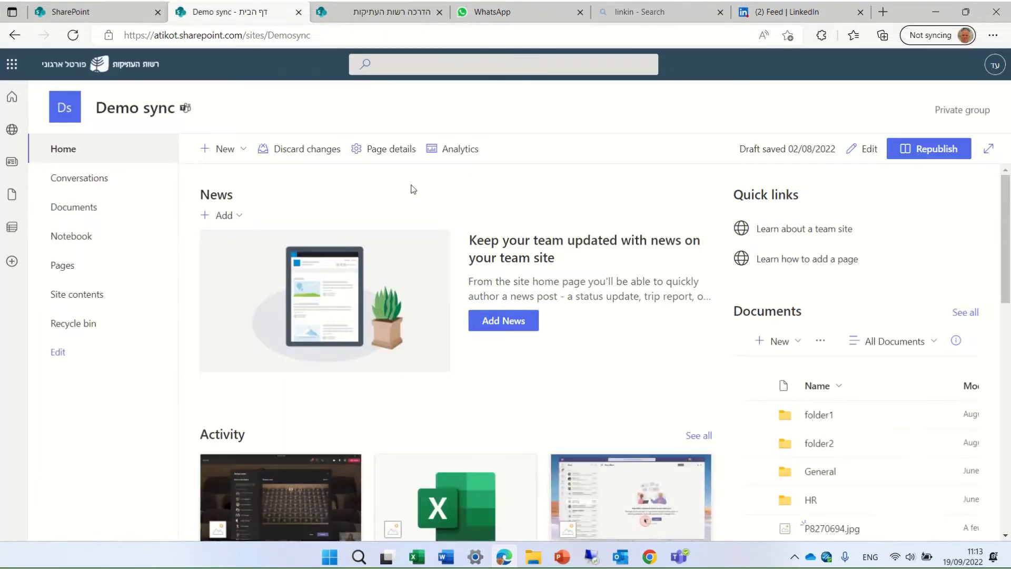
left_click(245, 151)
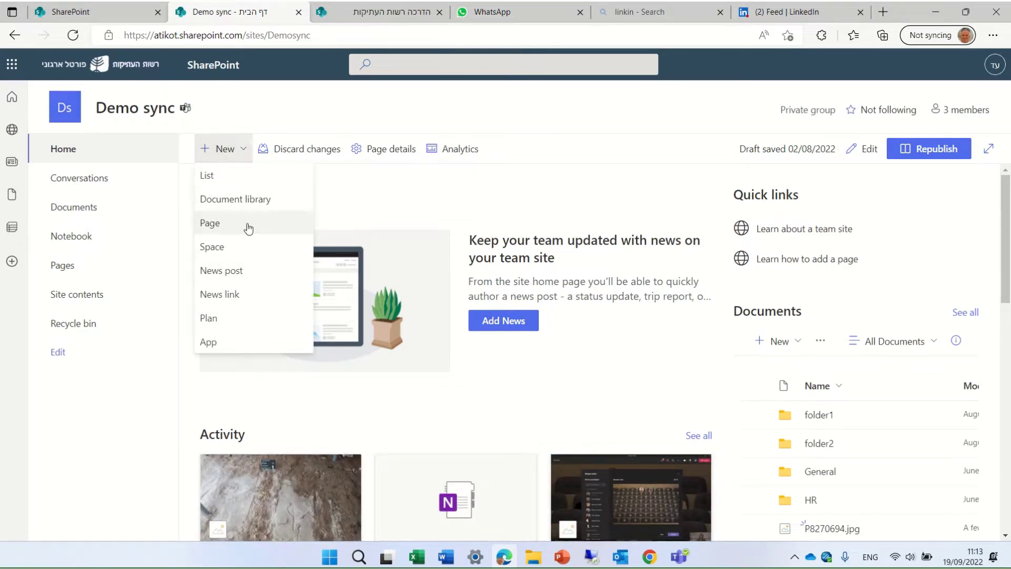
left_click(248, 225)
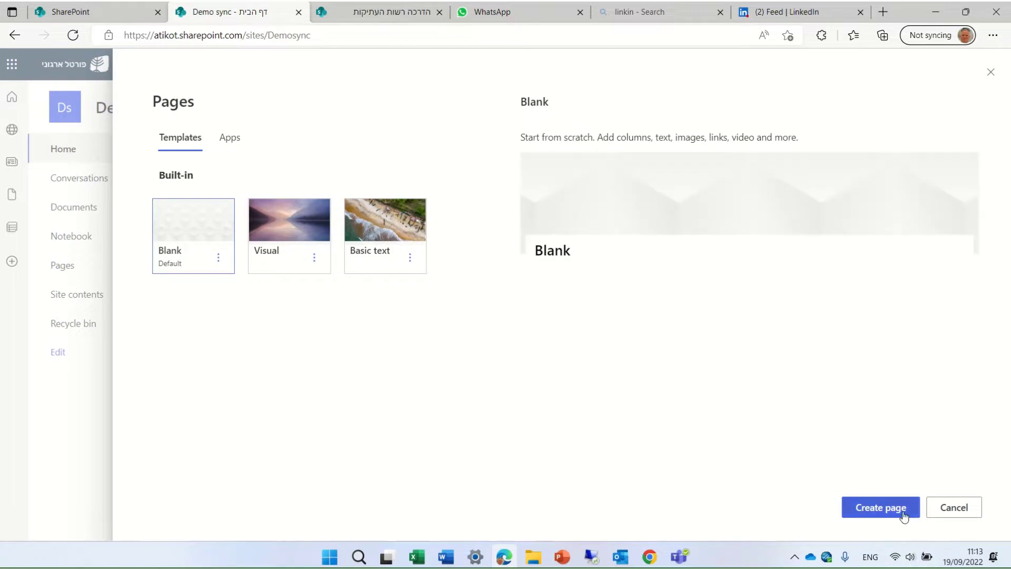
left_click(906, 506)
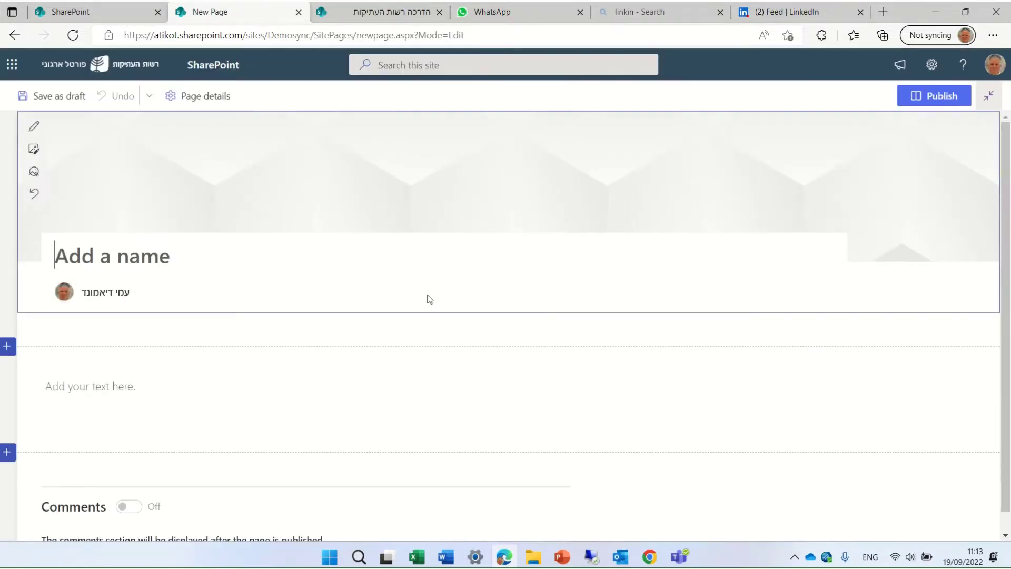
type("test")
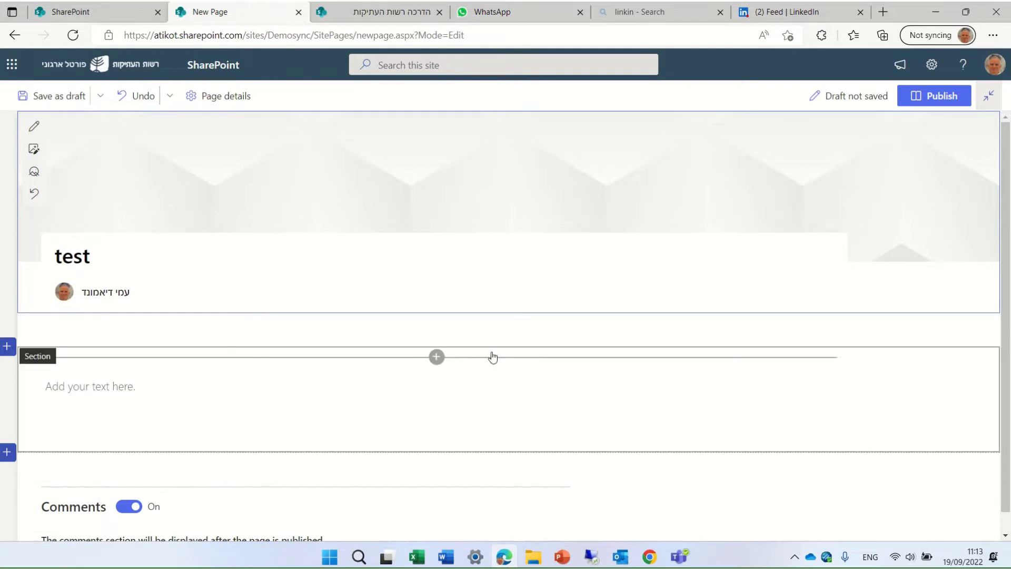
- Add an Image gallery web part that dynamically displays images from the Documents library in the Carousel layout
left_click(441, 362)
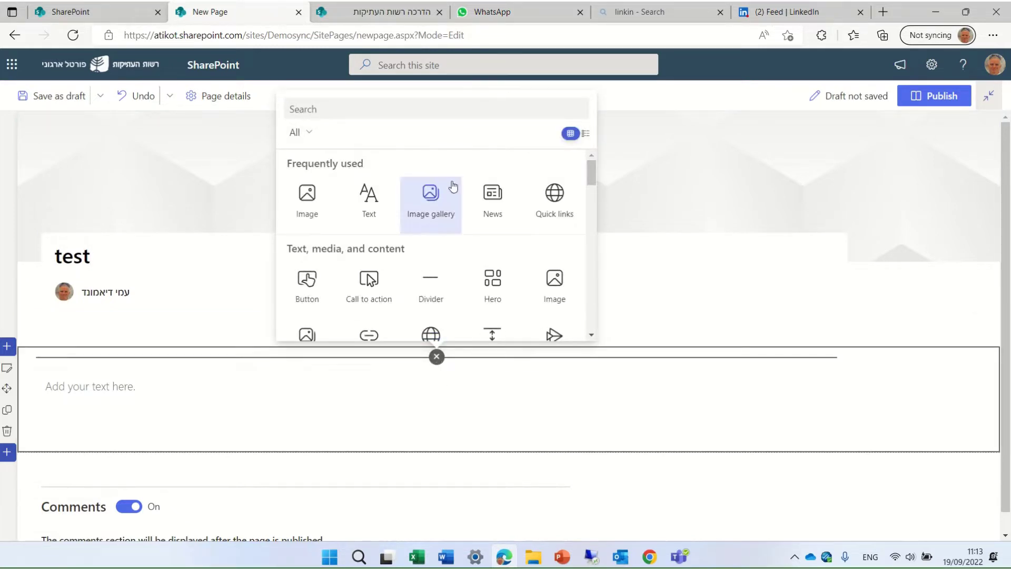
left_click(432, 197)
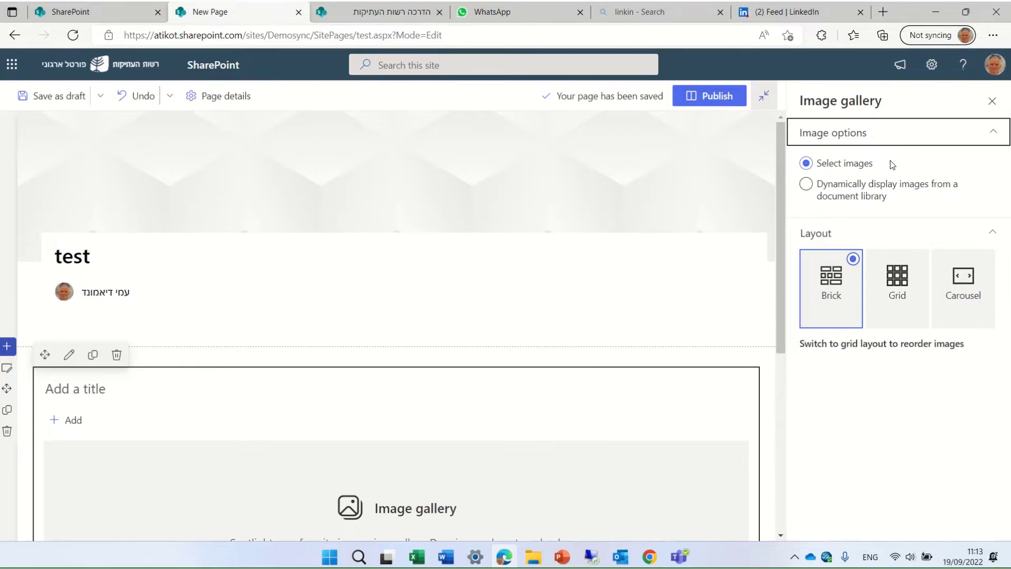
left_click(807, 185)
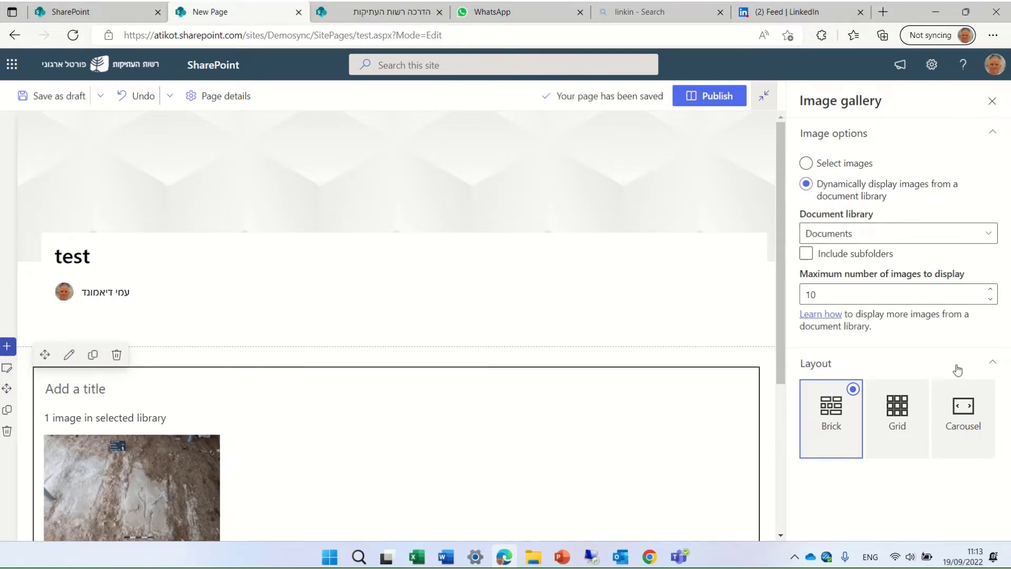
left_click(963, 419)
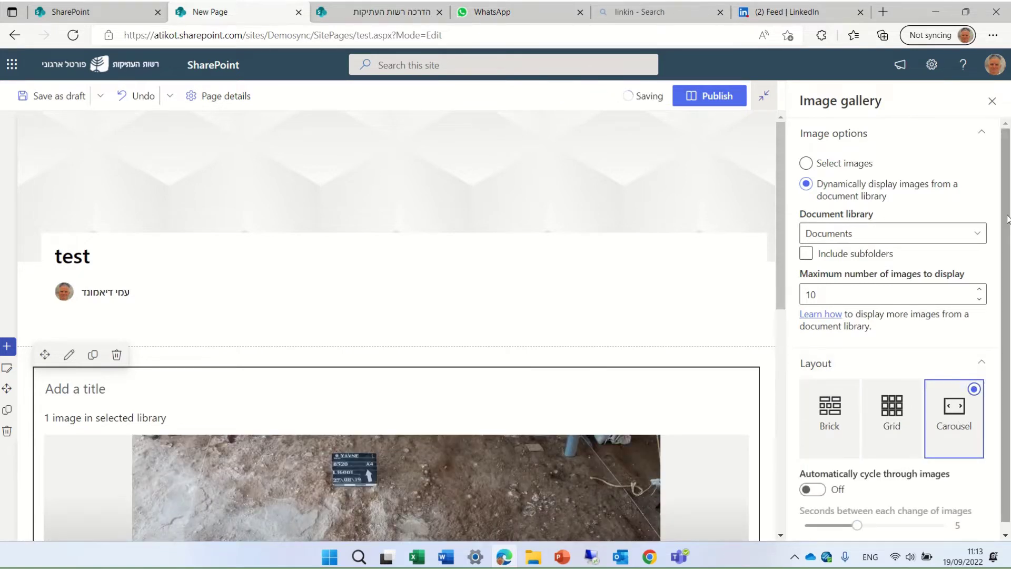
scroll(854, 120, "down", 1)
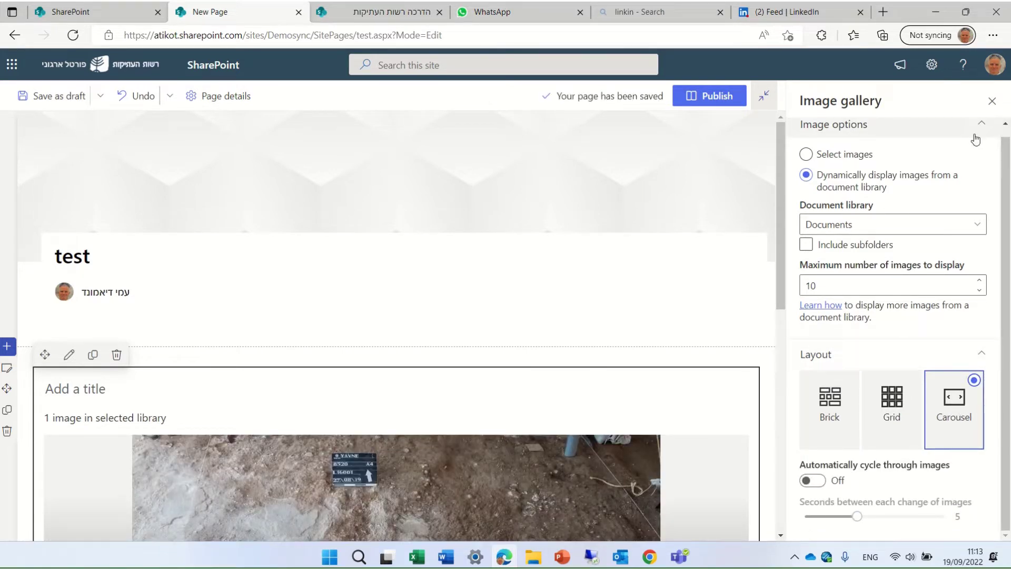
left_click(992, 101)
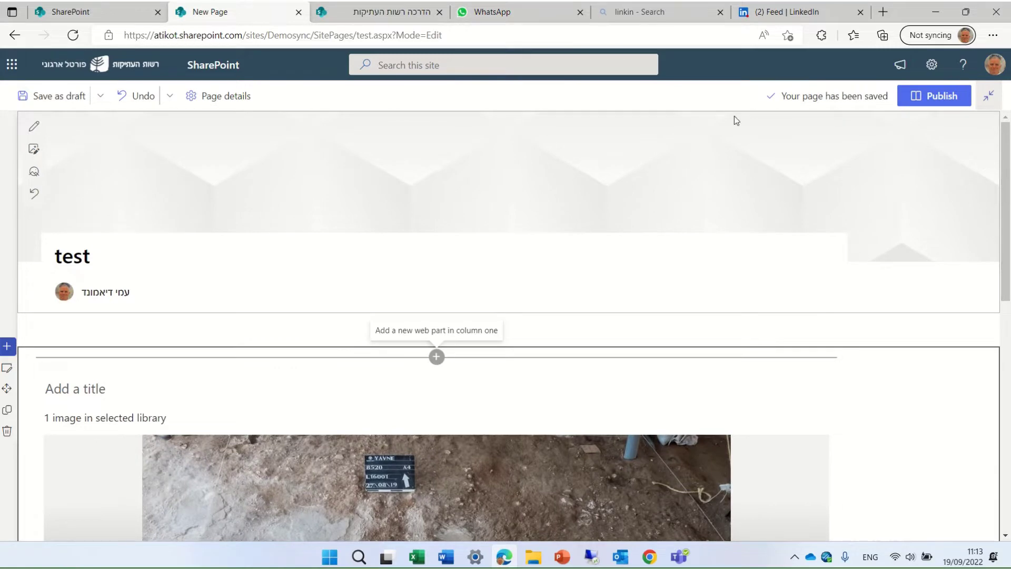
- Publish the test page and check how the gallery image and its caption are displayed
left_click(937, 101)
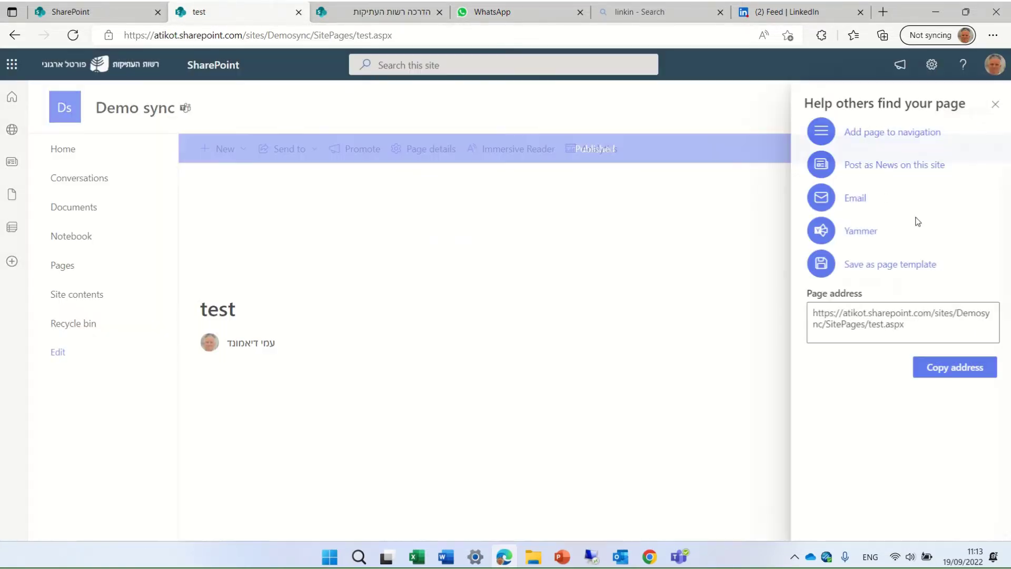
left_click(994, 107)
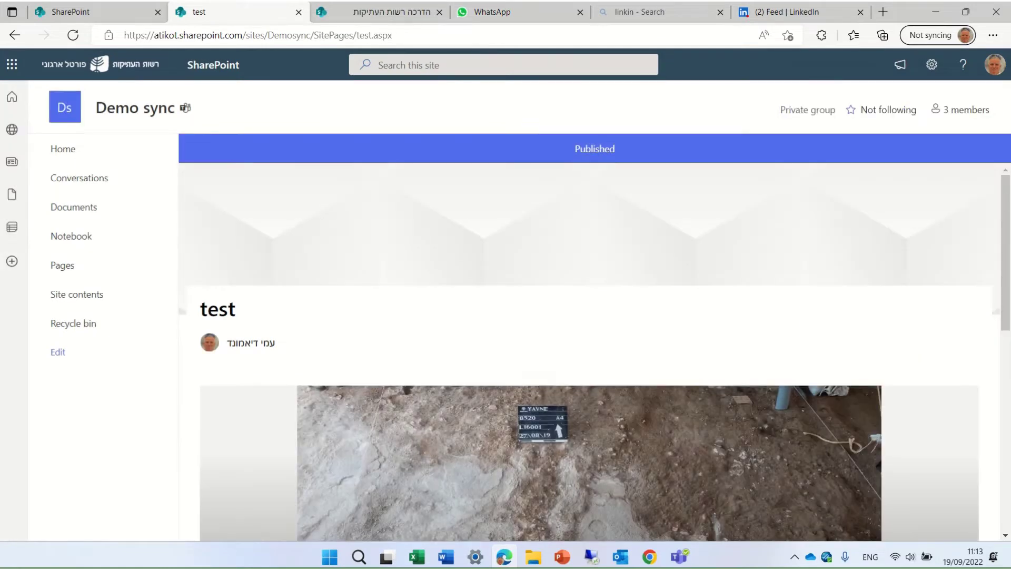
scroll(984, 364, "down", 5)
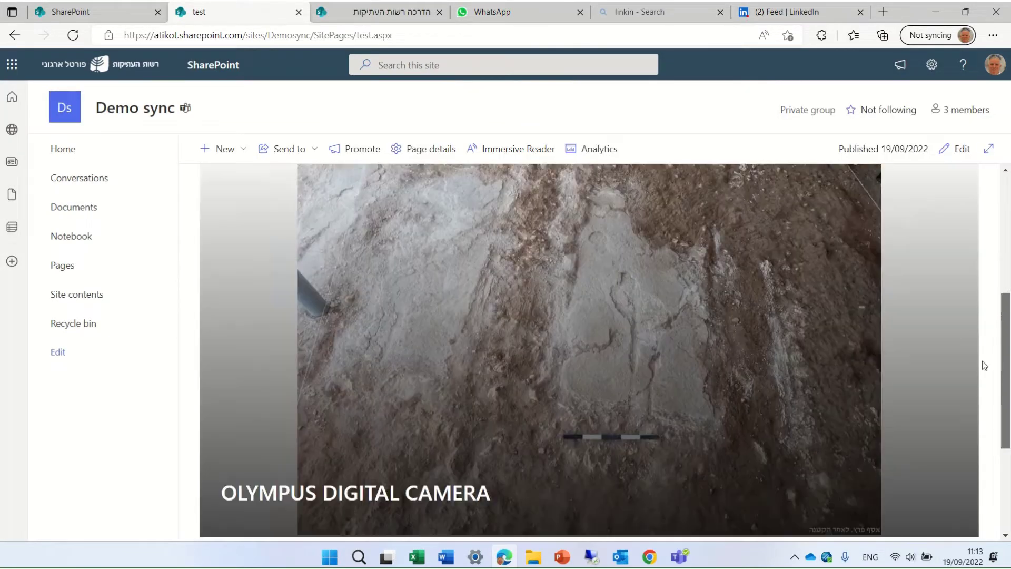
scroll(982, 364, "down", 2)
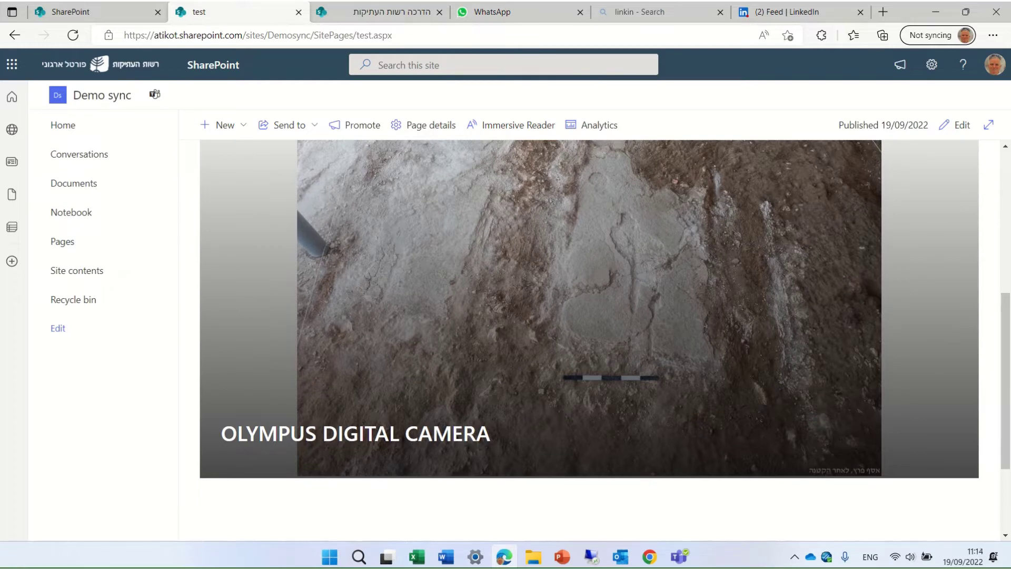
scroll(589, 340, "up", 7)
left_click_drag(1006, 301, 945, 405)
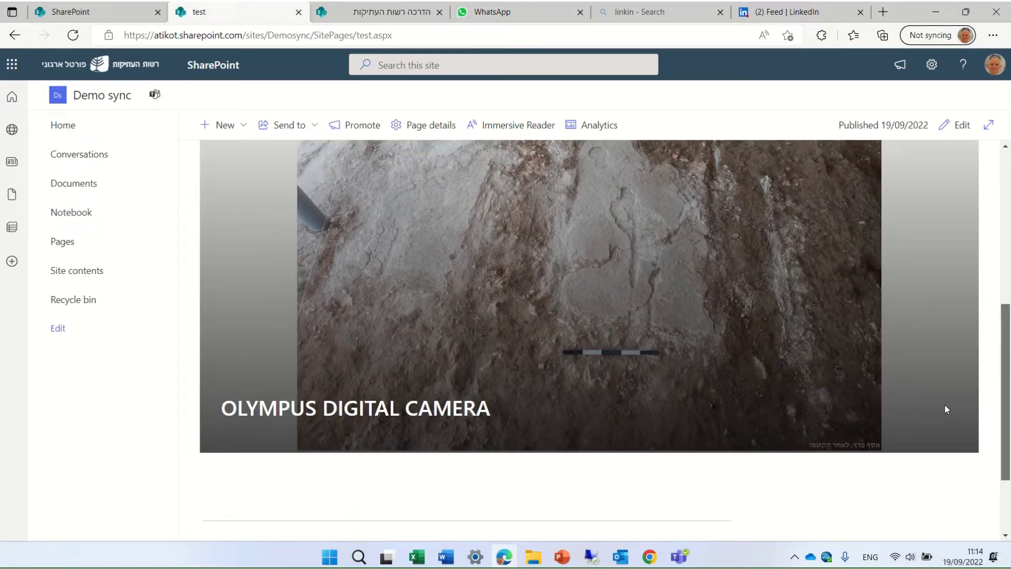
- Edit the Documents library's All Documents view to display the Title column
left_click(65, 185)
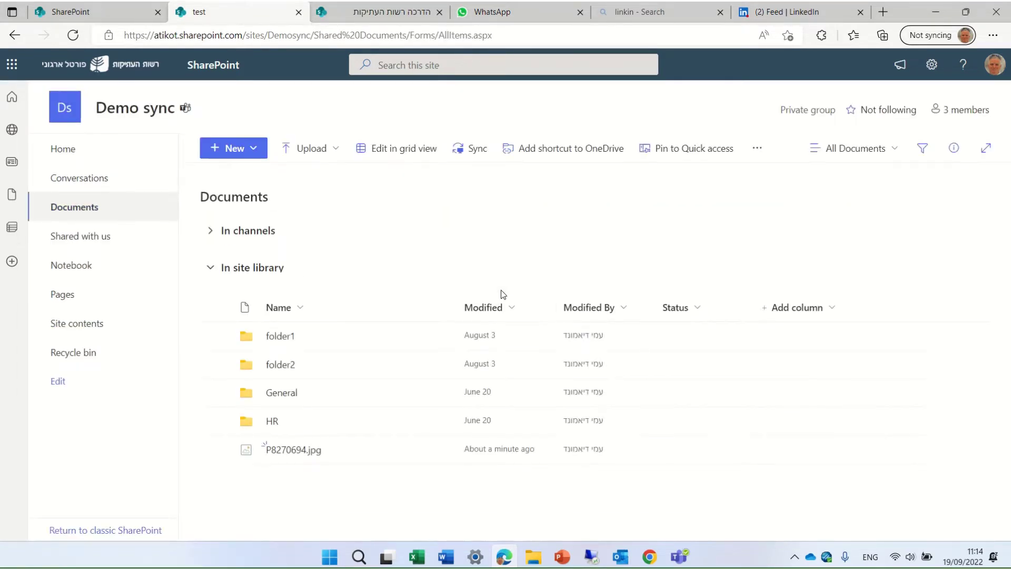
left_click(893, 150)
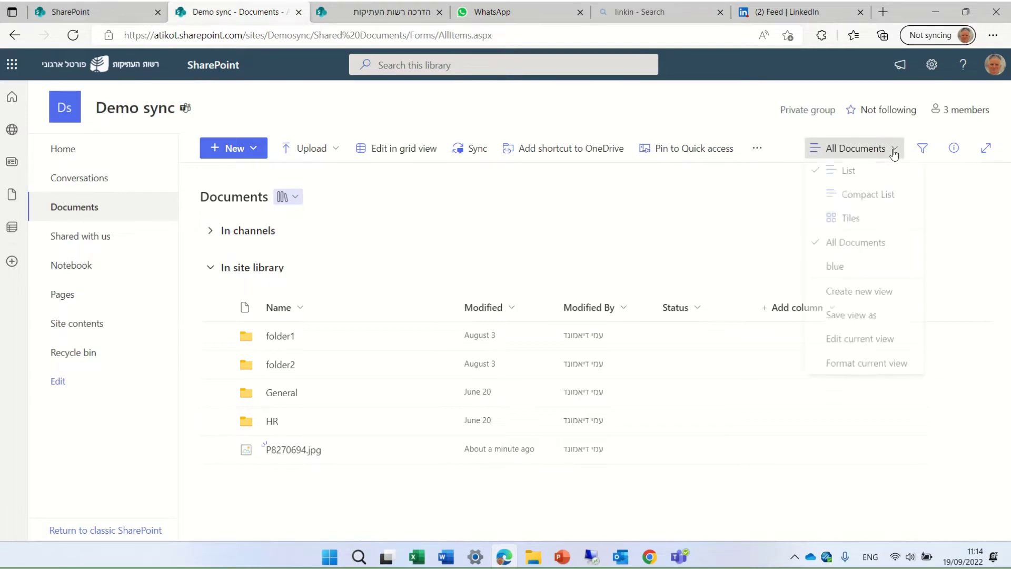
left_click(879, 345)
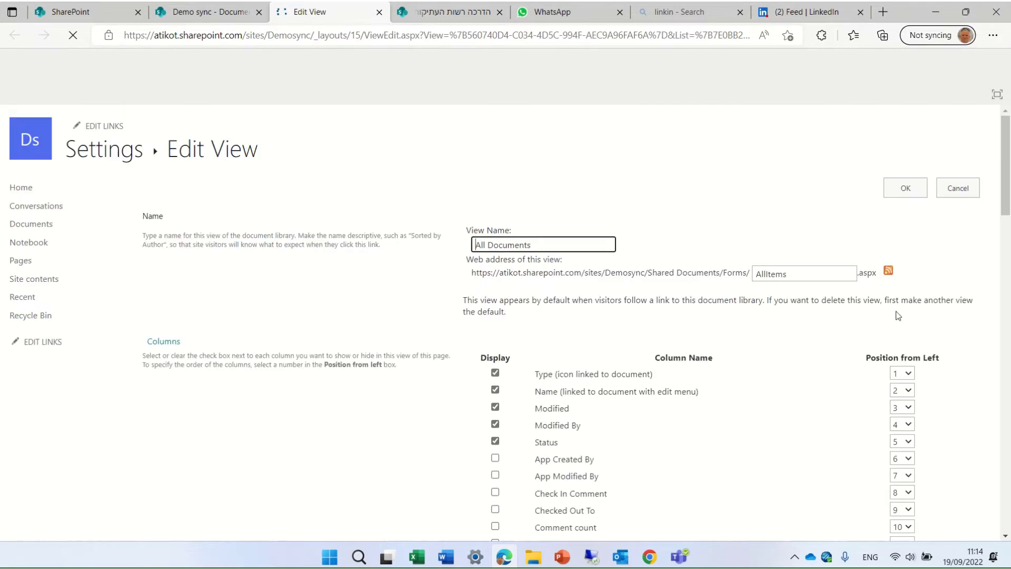
left_click_drag(1009, 173, 995, 284)
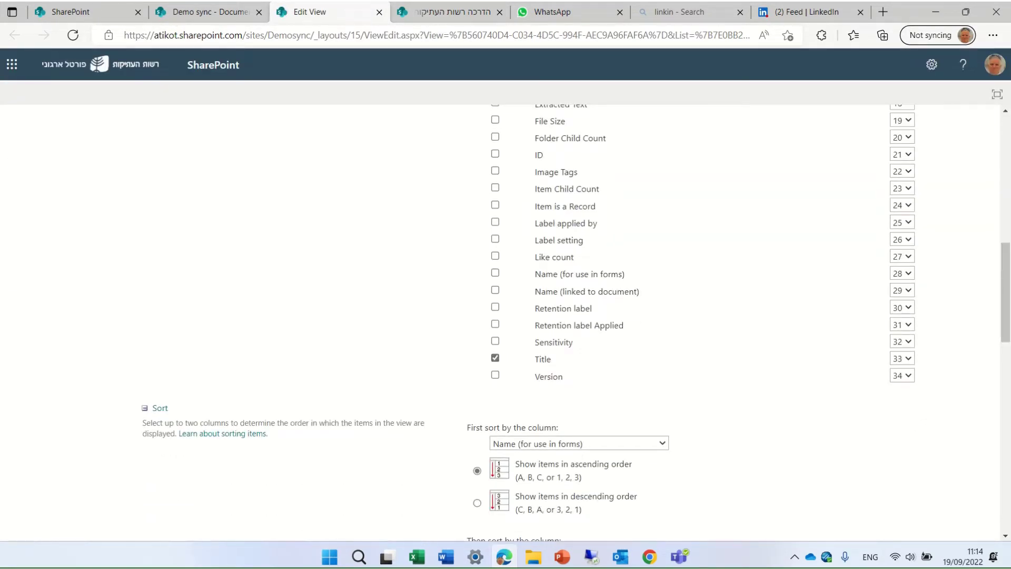
left_click_drag(1005, 294, 1005, 169)
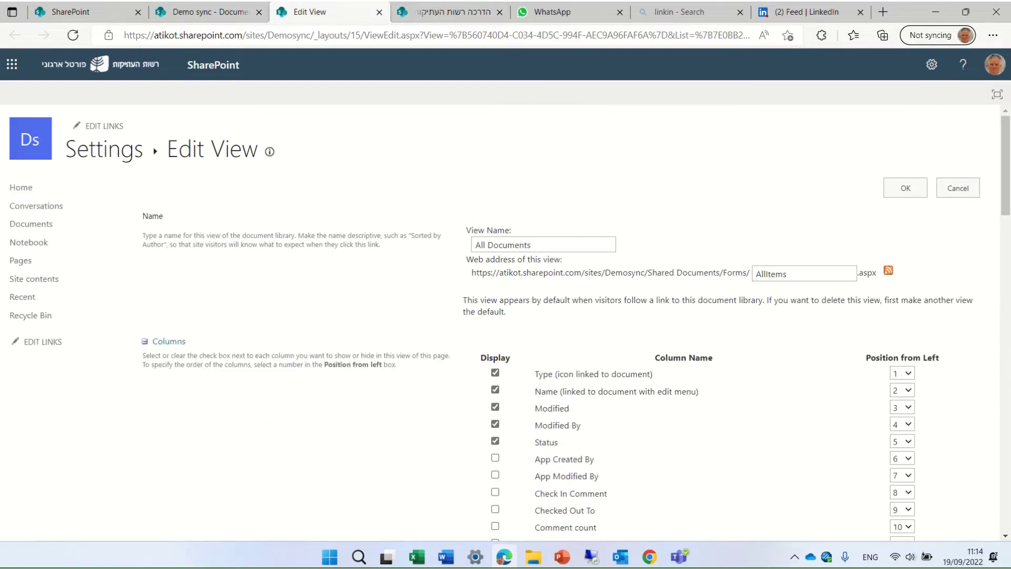
left_click(902, 189)
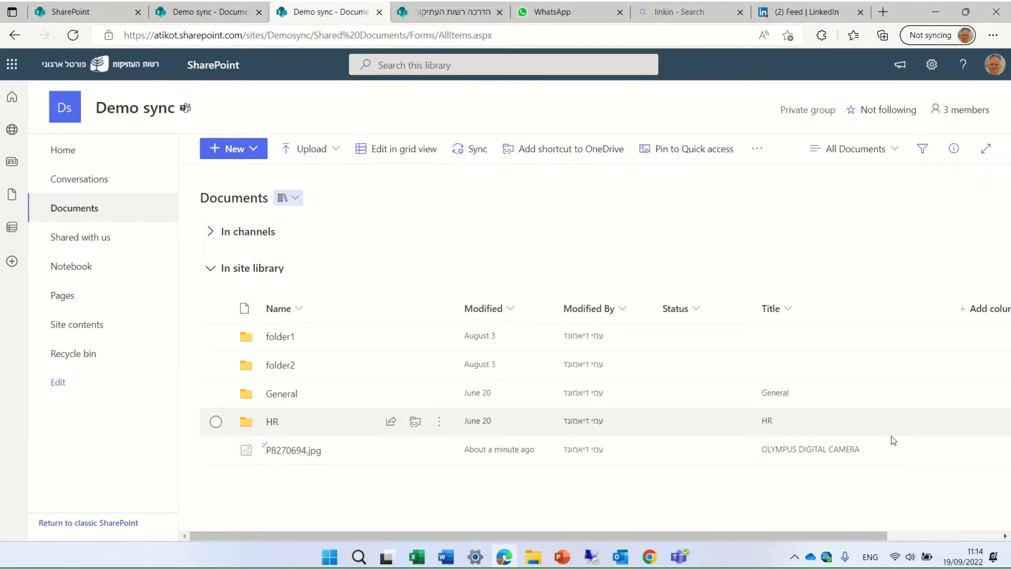
- Clear the Title property of P8270694.jpg in its file details
left_click(215, 450)
left_click(954, 150)
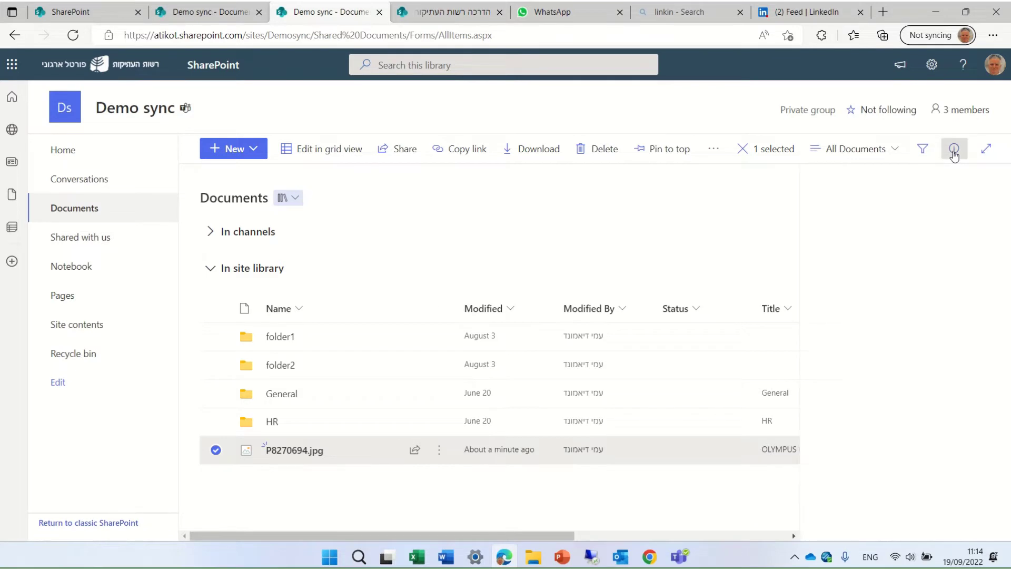
left_click_drag(1006, 226, 1007, 303)
left_click(934, 348)
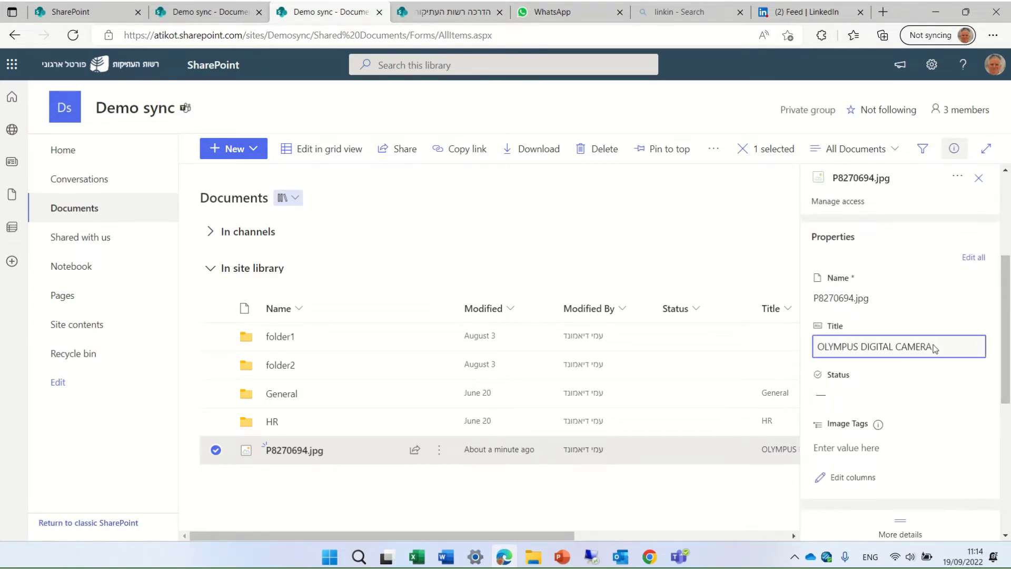
triple_click(933, 346)
key("BackSpace")
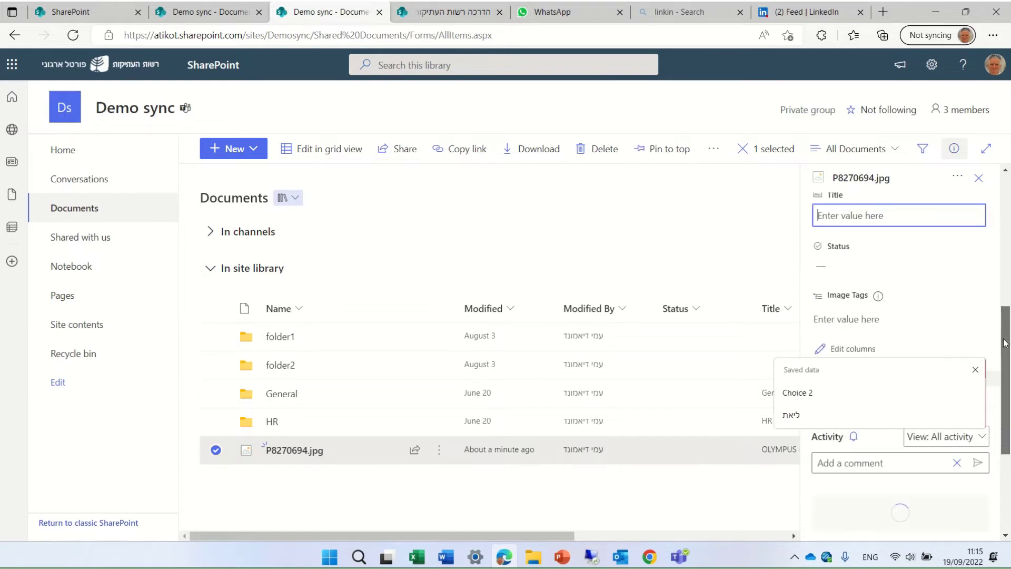
scroll(1004, 293, "down", 1)
scroll(1005, 293, "down", 3)
scroll(995, 221, "up", 10)
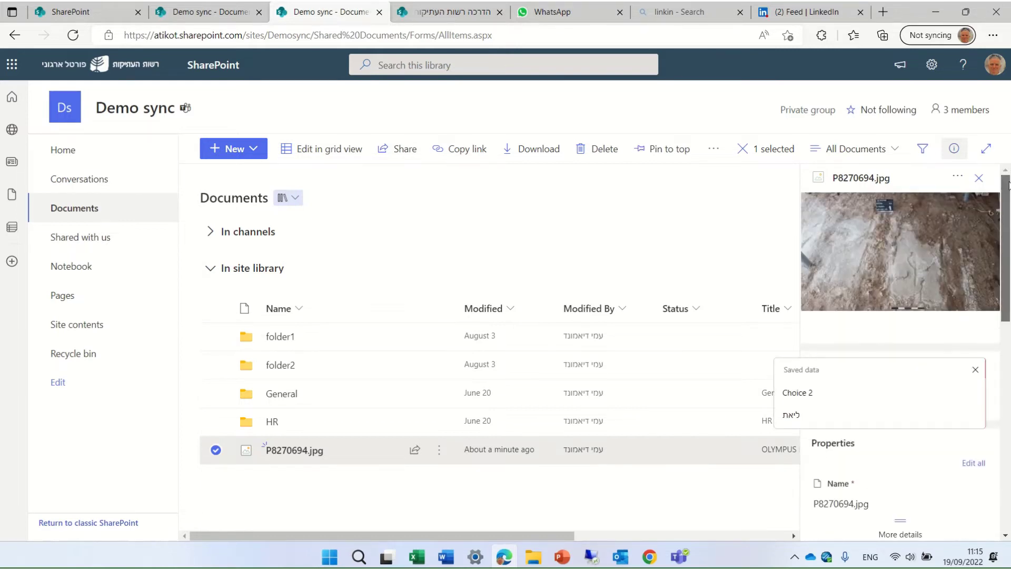
left_click(978, 179)
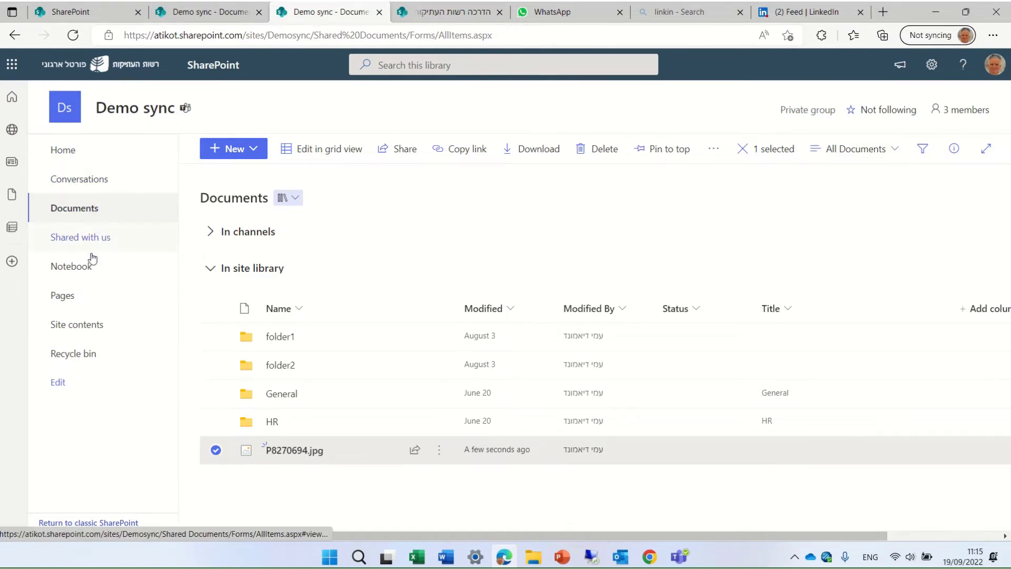
- Open the test page from the site's pages library
left_click(76, 295)
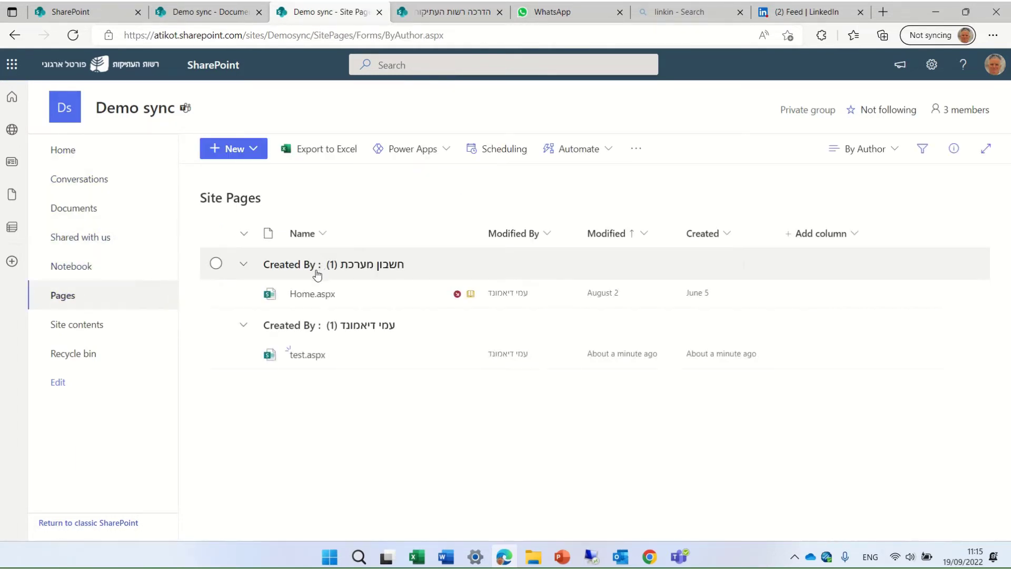
left_click(306, 355)
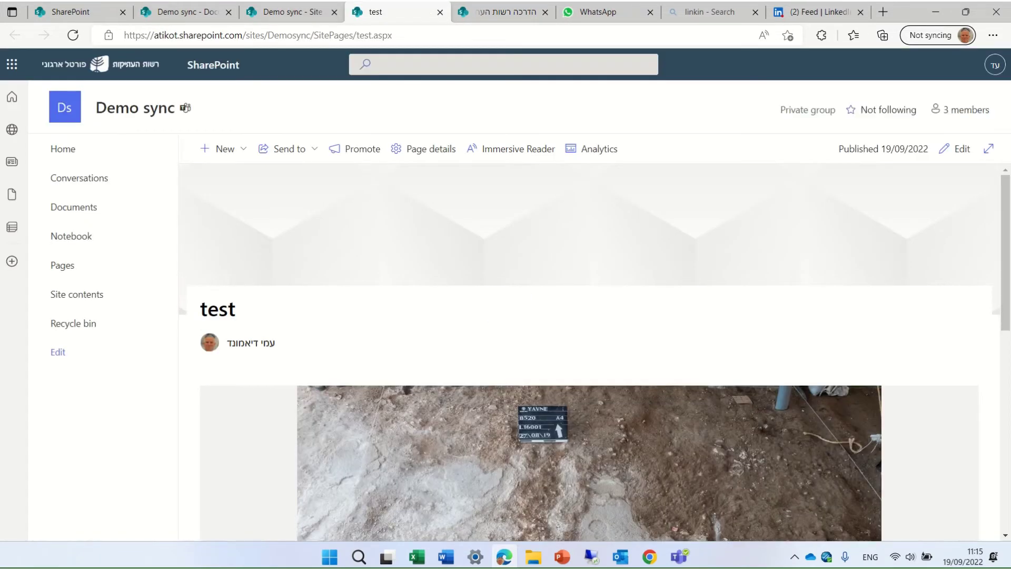
- Edit the test page and add a second image gallery with the Carousel layout below the empty text block
scroll(990, 376, "down", 5)
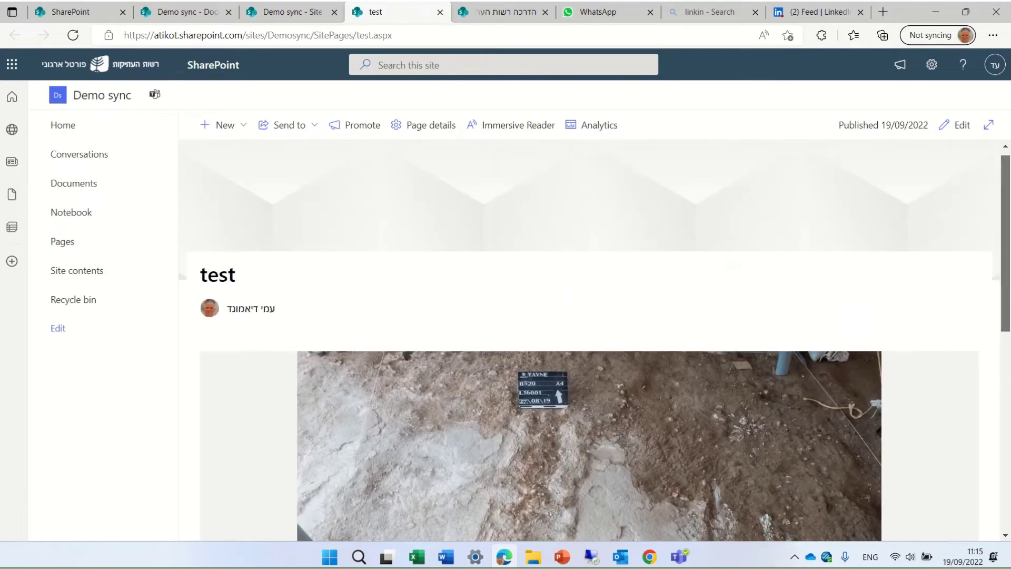
mouse_move(1004, 292)
left_mouse_down()
mouse_move(1003, 442)
mouse_move(1004, 292)
left_mouse_up()
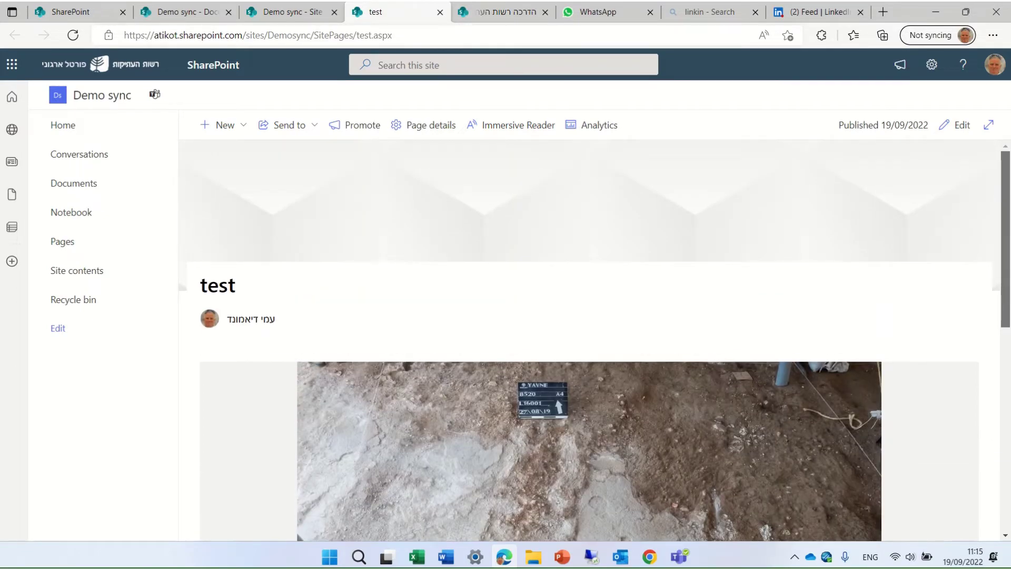
left_click_drag(1003, 303, 1008, 266)
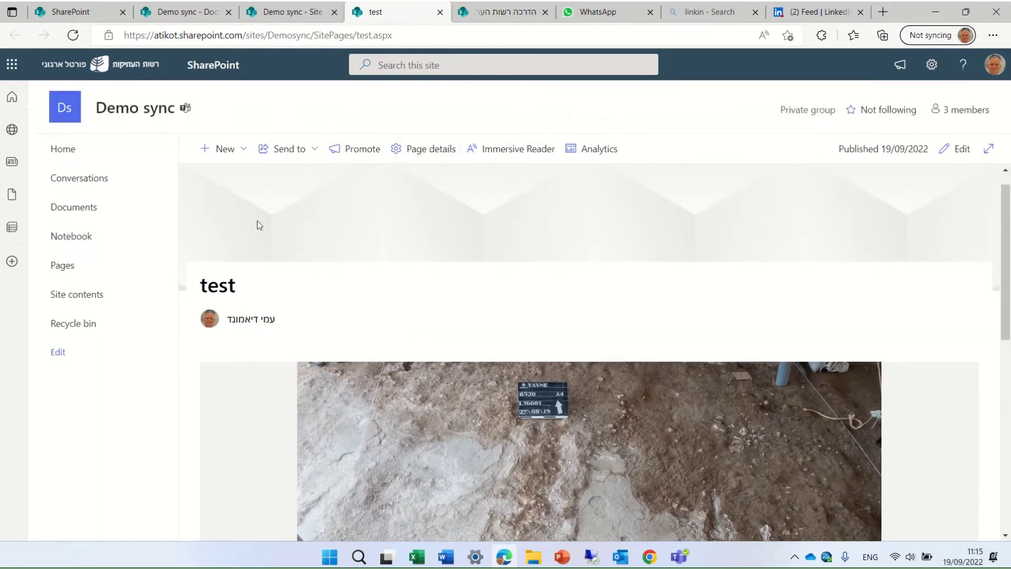
left_click(955, 150)
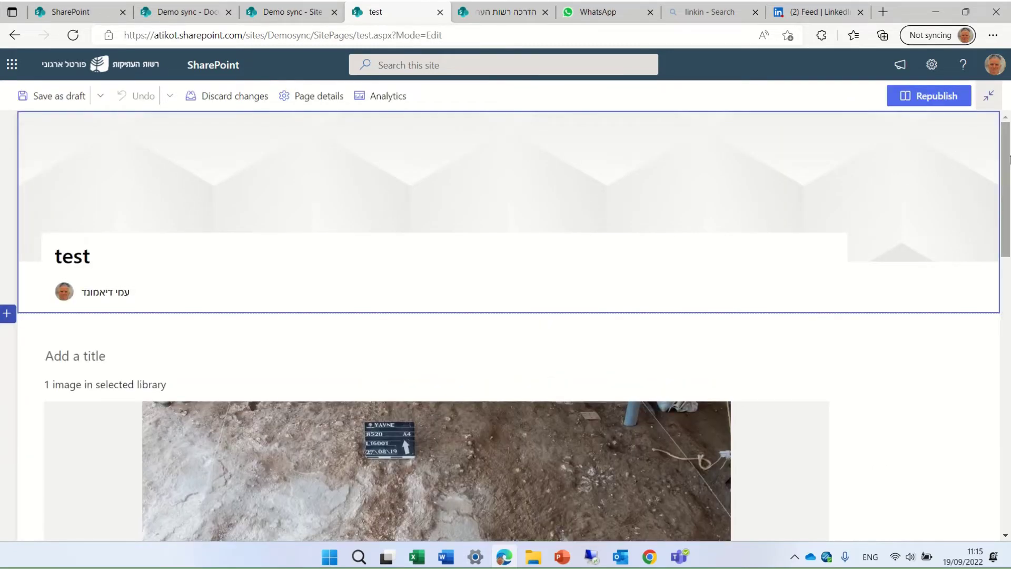
left_click_drag(1009, 159, 1005, 363)
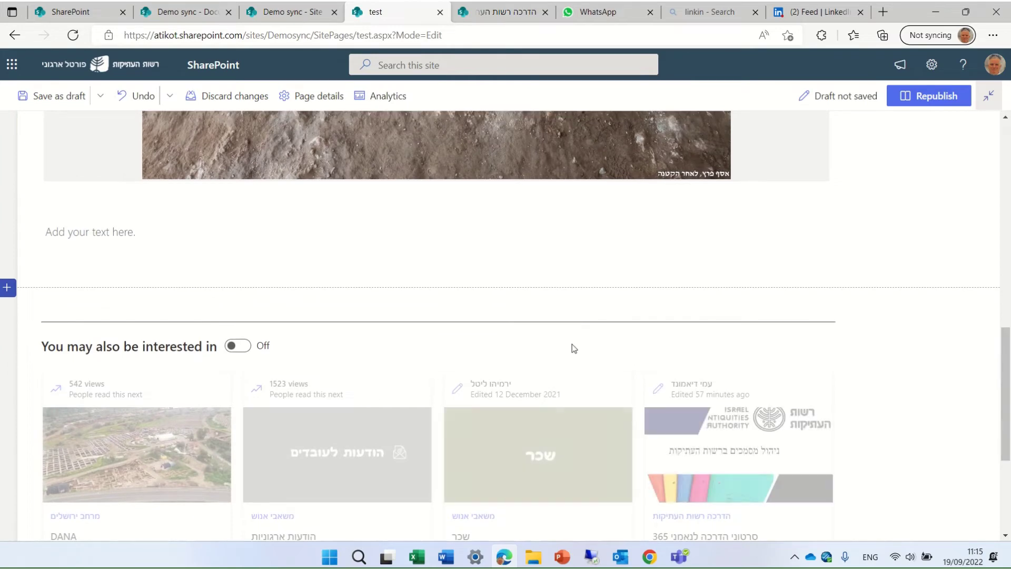
left_click(437, 279)
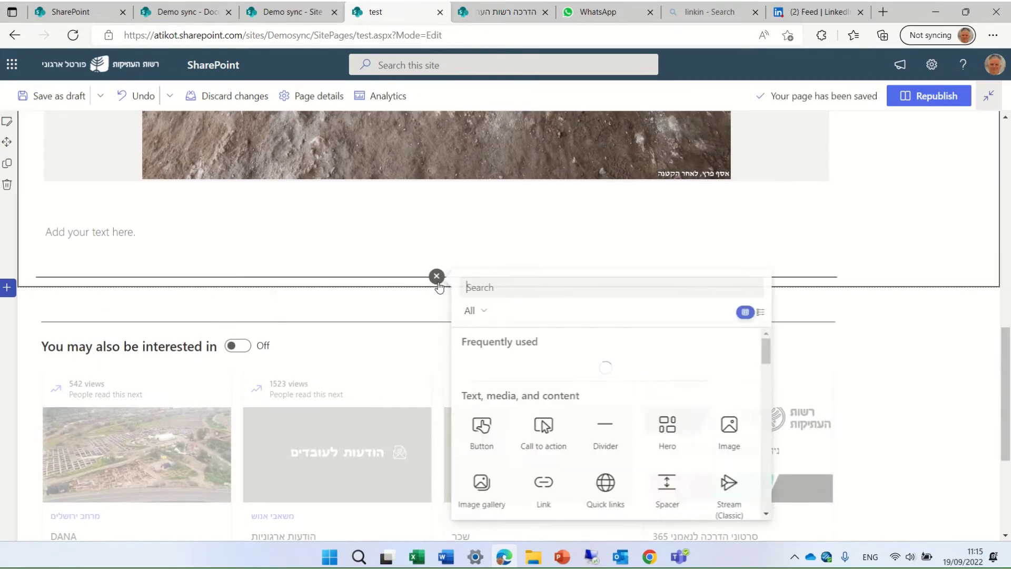
left_click(606, 371)
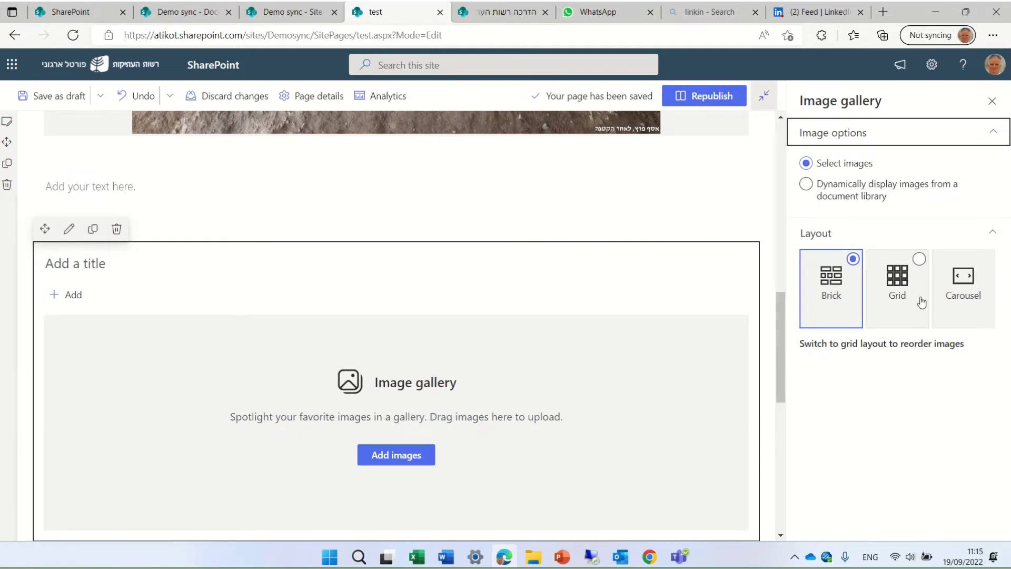
left_click(963, 286)
- Insert the stock image of icebergs under a cloudy sky into the new image gallery
left_click_drag(780, 327, 777, 380)
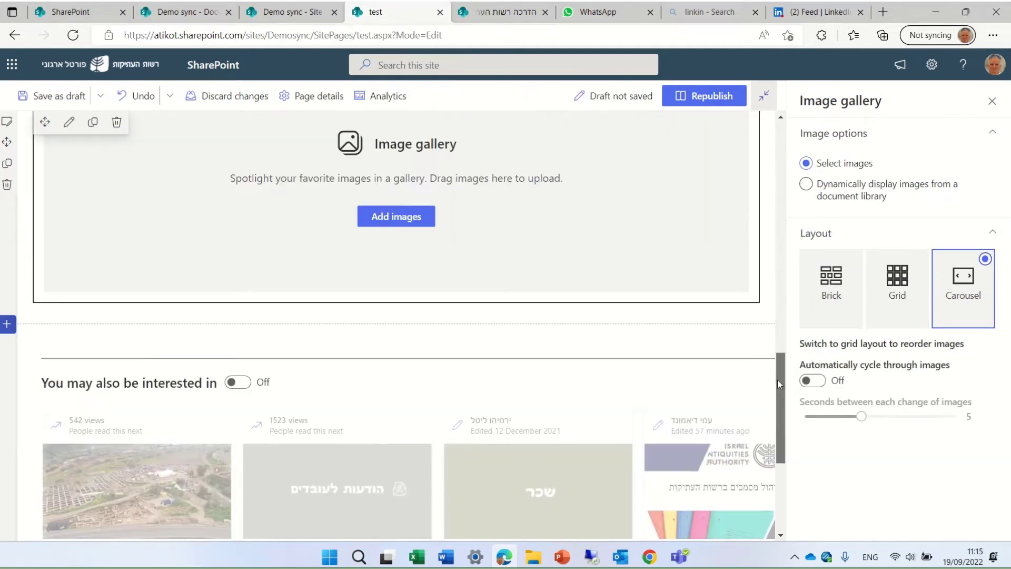
left_click(396, 216)
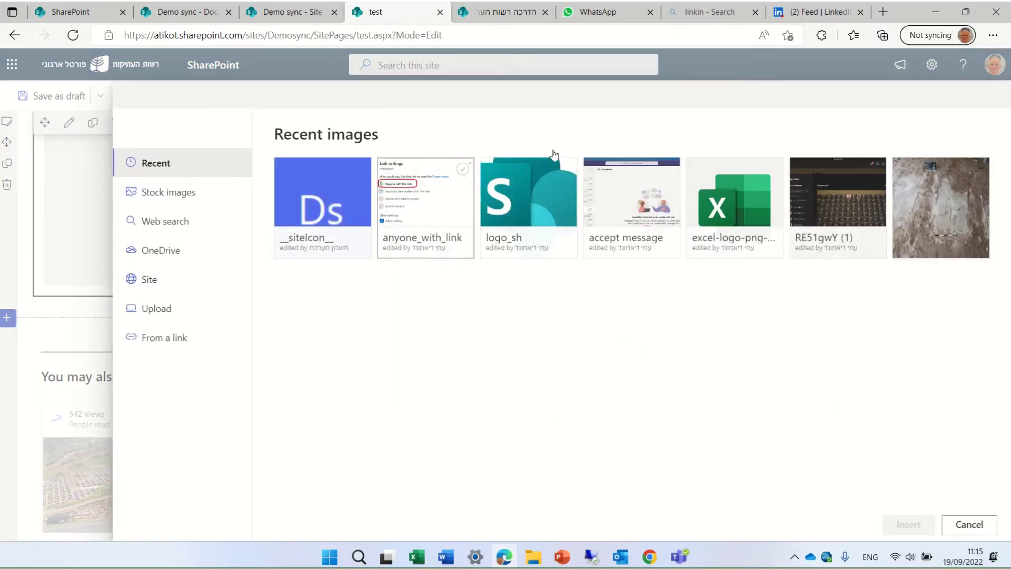
left_click(158, 191)
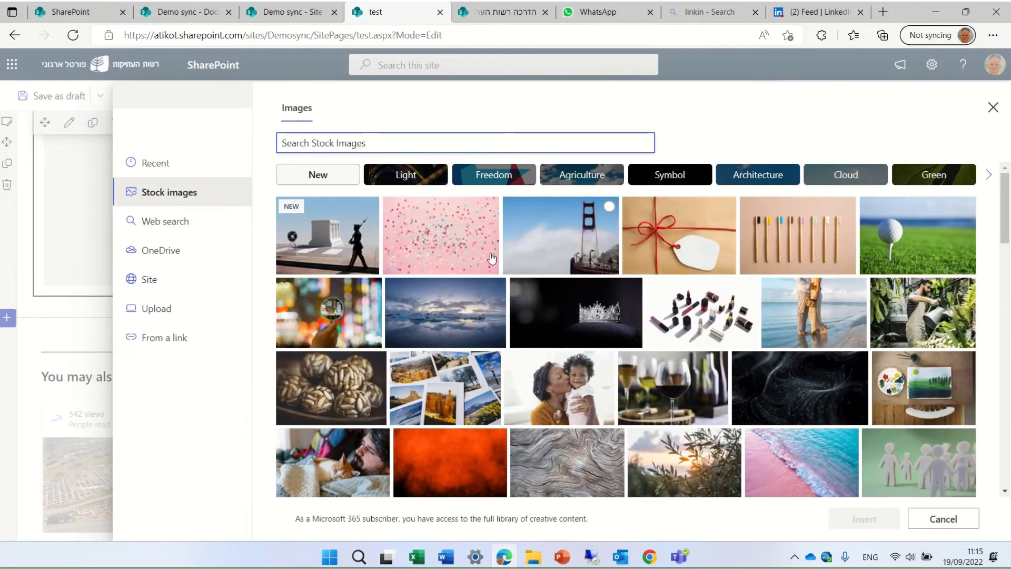
left_click(431, 322)
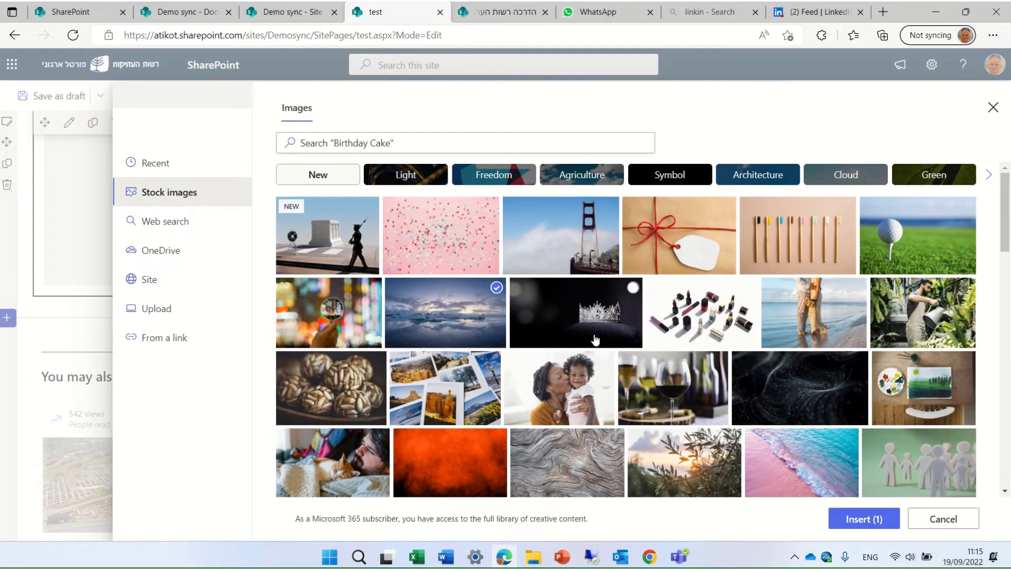
left_click(848, 519)
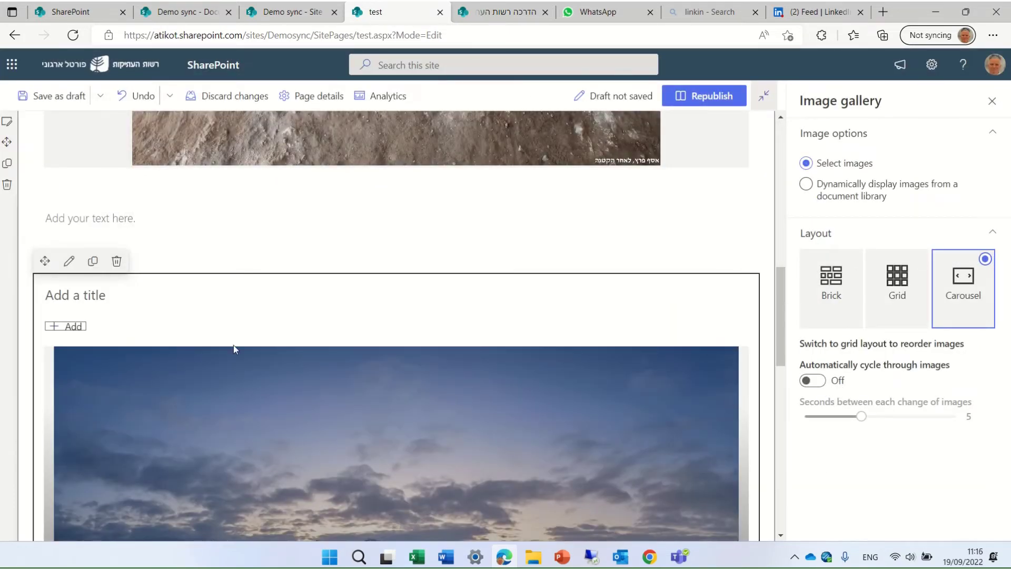
- Add a web image from the Meetings category, showing people working around a laptop, to the new gallery
left_click(74, 326)
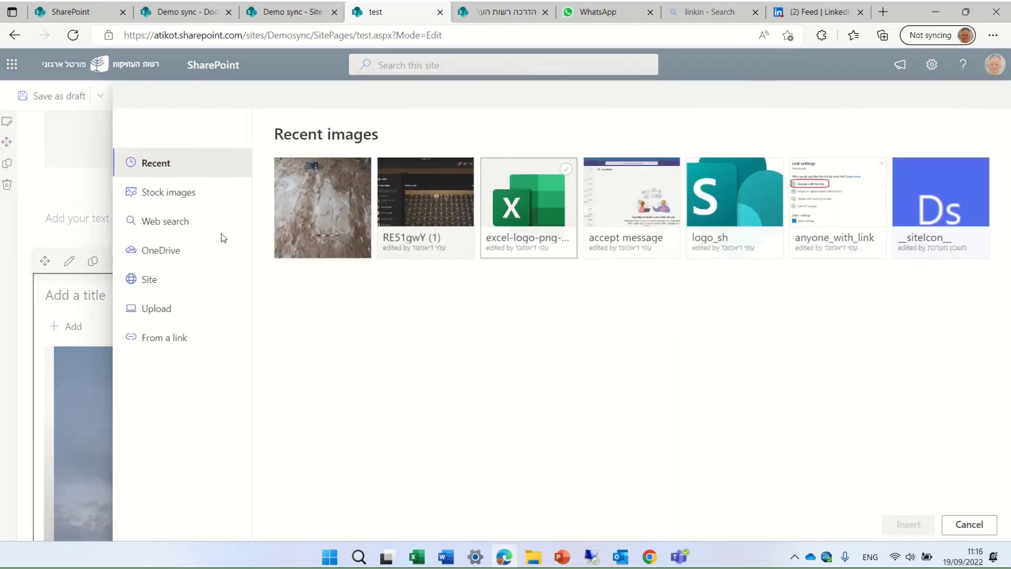
left_click(145, 225)
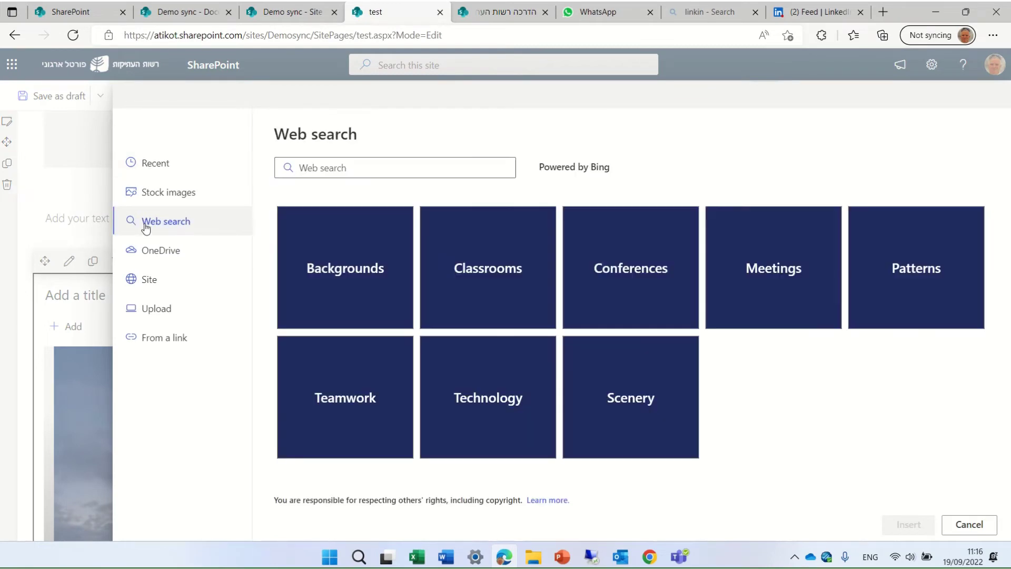
left_click(797, 257)
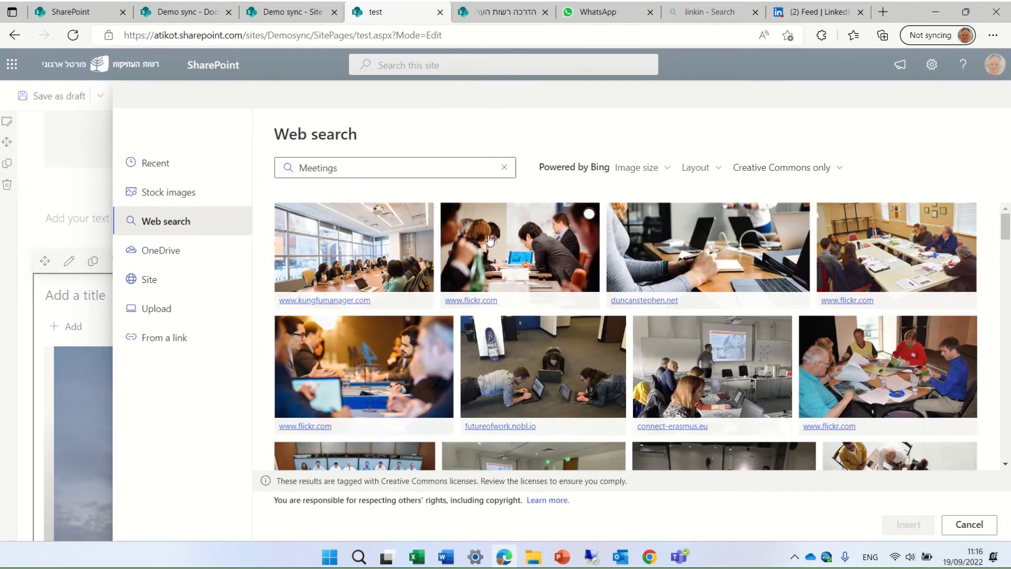
left_click(519, 247)
left_click(903, 524)
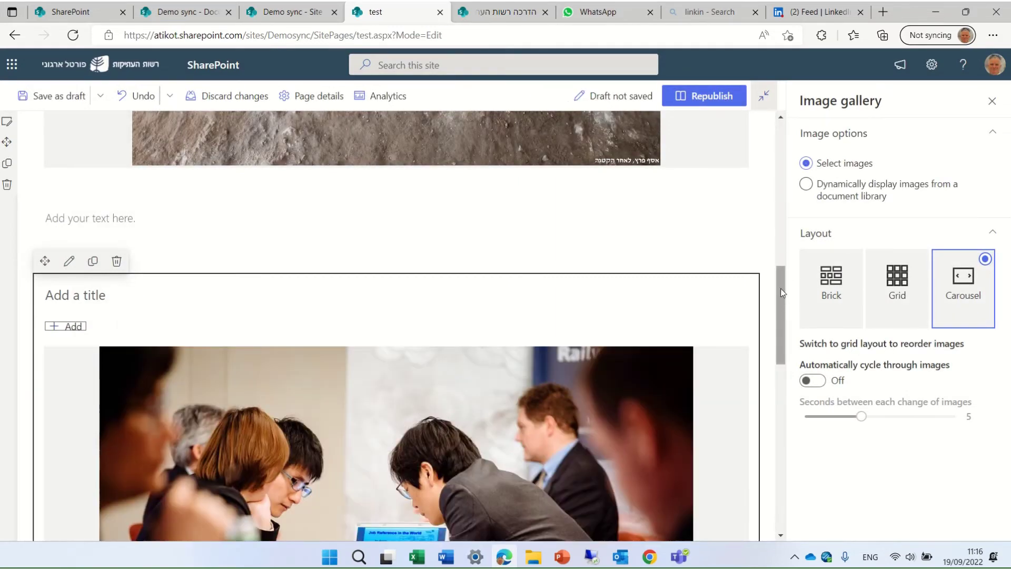
- Switch the carousel to the iceberg image, close the gallery settings and examine the title shown on the image
left_click_drag(780, 288, 783, 322)
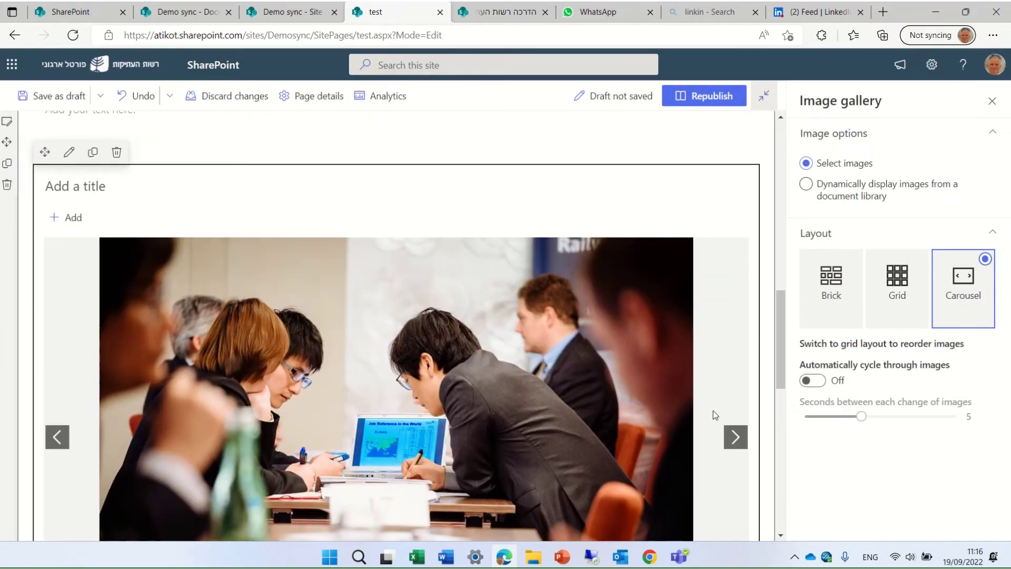
left_click(732, 444)
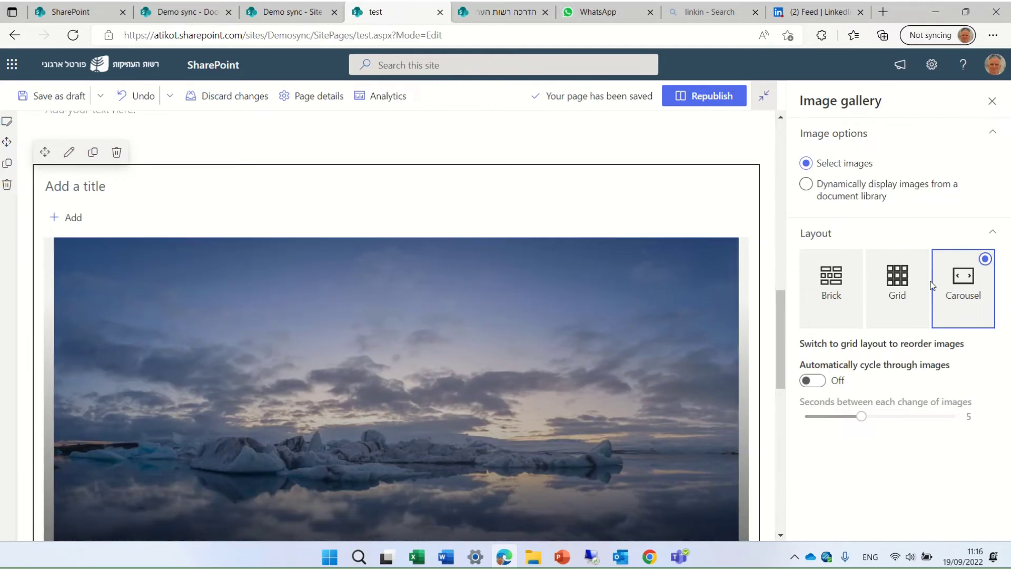
left_click(992, 102)
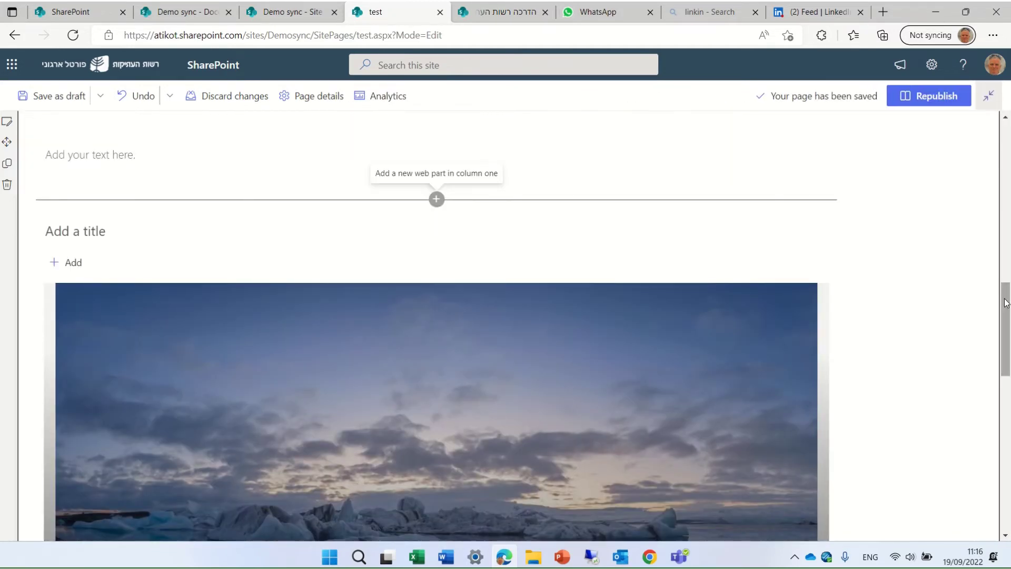
left_click_drag(1007, 303, 1008, 362)
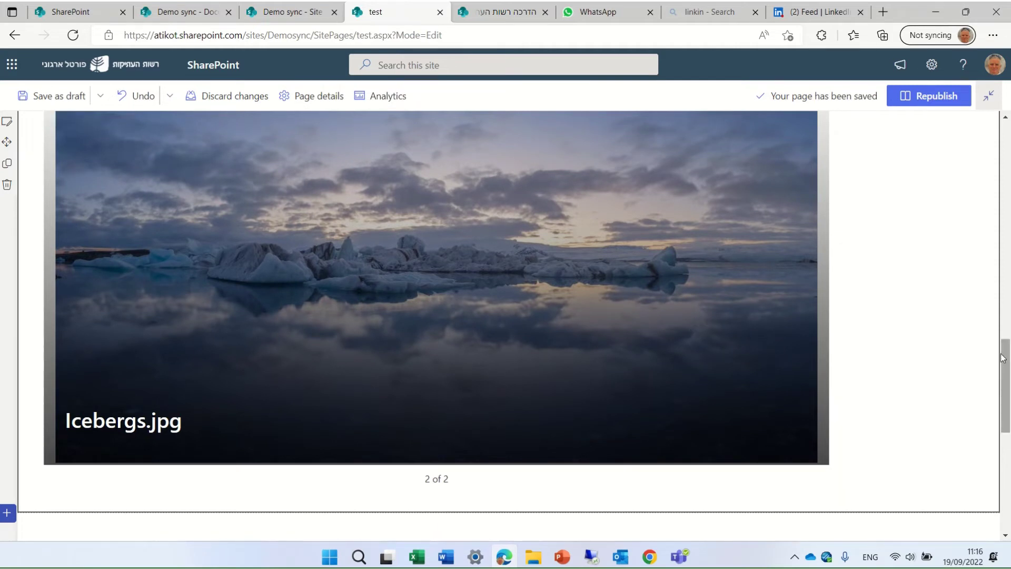
left_click_drag(1004, 393, 1003, 364)
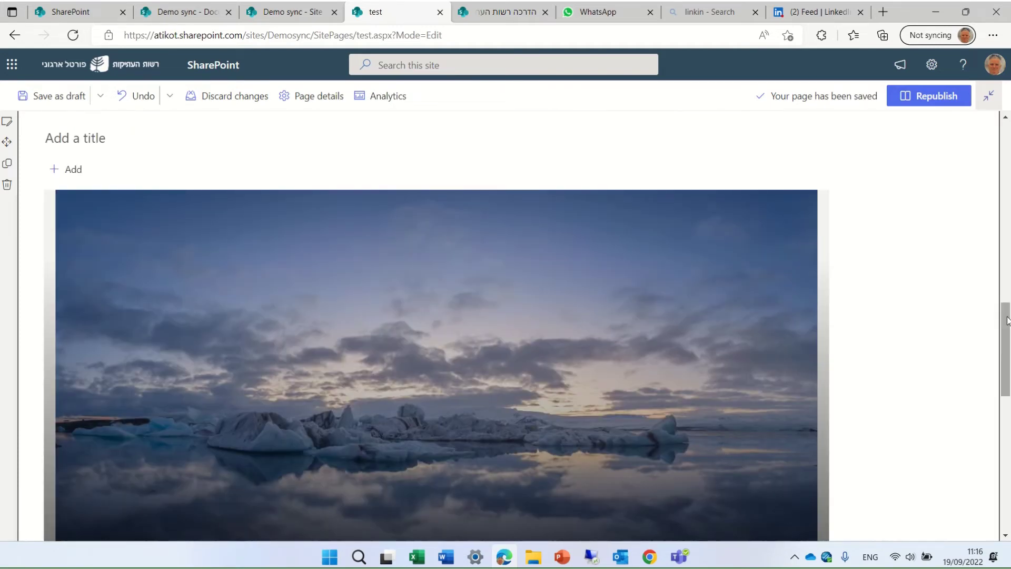
left_click_drag(1006, 320, 1006, 373)
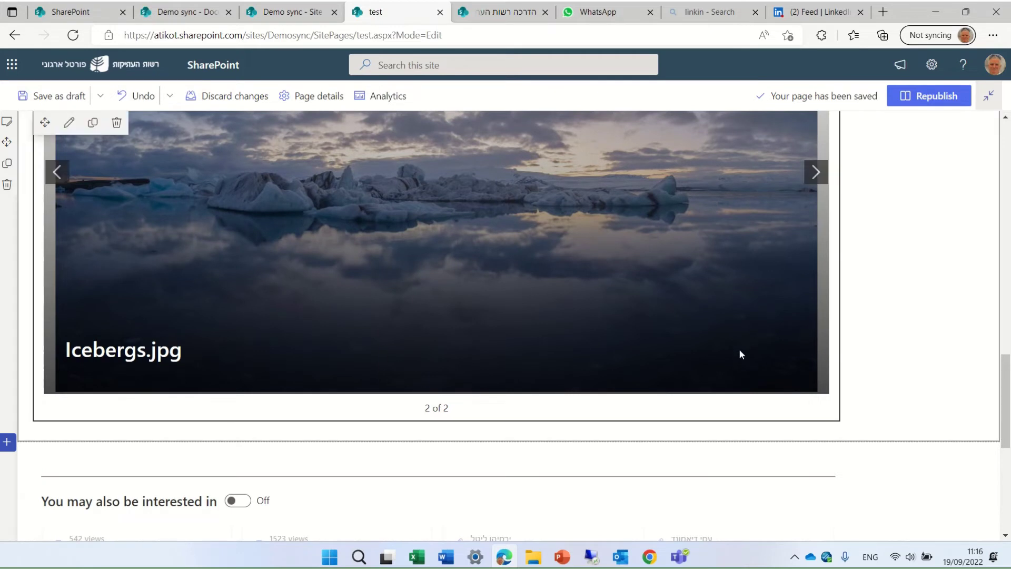
- Change the iceberg image's title to "Ice bergs" in its image details
mouse_move(729, 352)
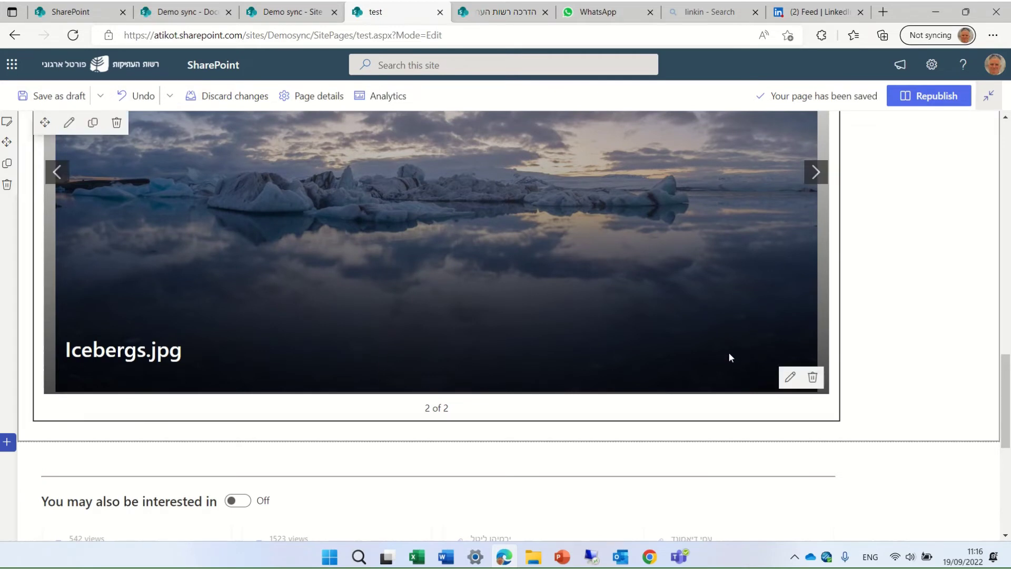
left_click(789, 378)
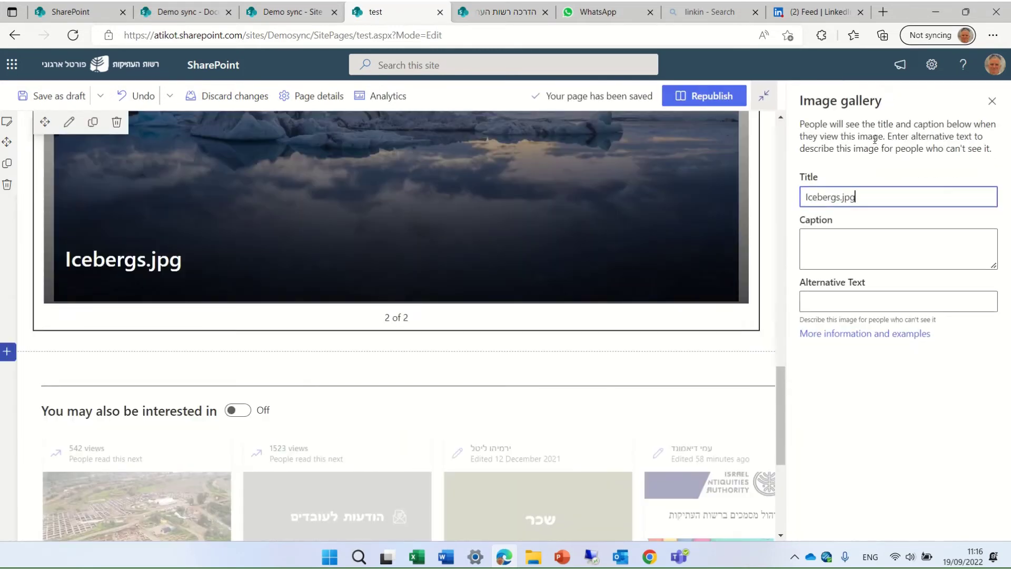
triple_click(858, 202)
left_click_drag(857, 202, 803, 201)
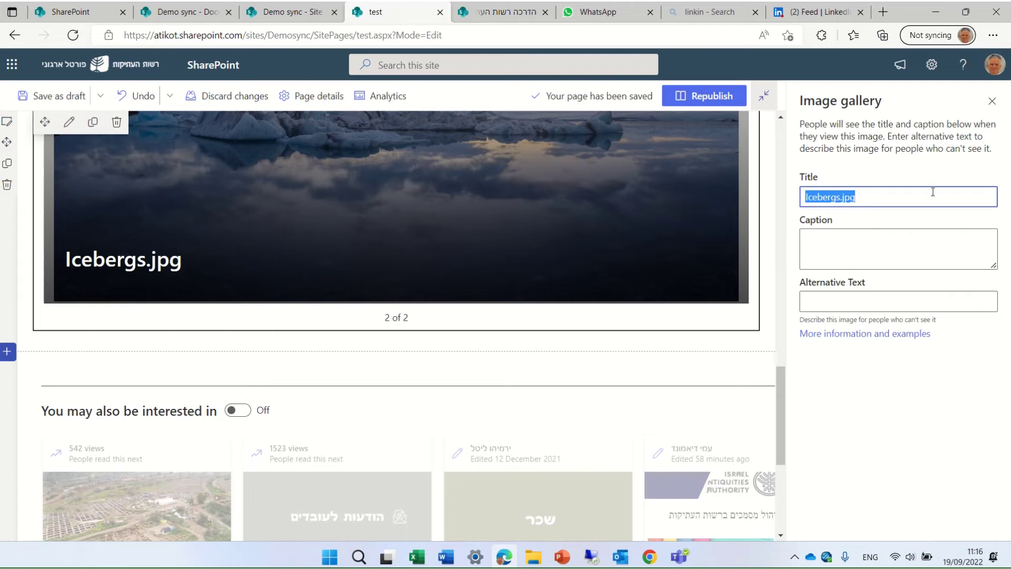
left_click(906, 197)
key("BackSpace")
key("BackSpace")
key("BackSpace")
key("BackSpace")
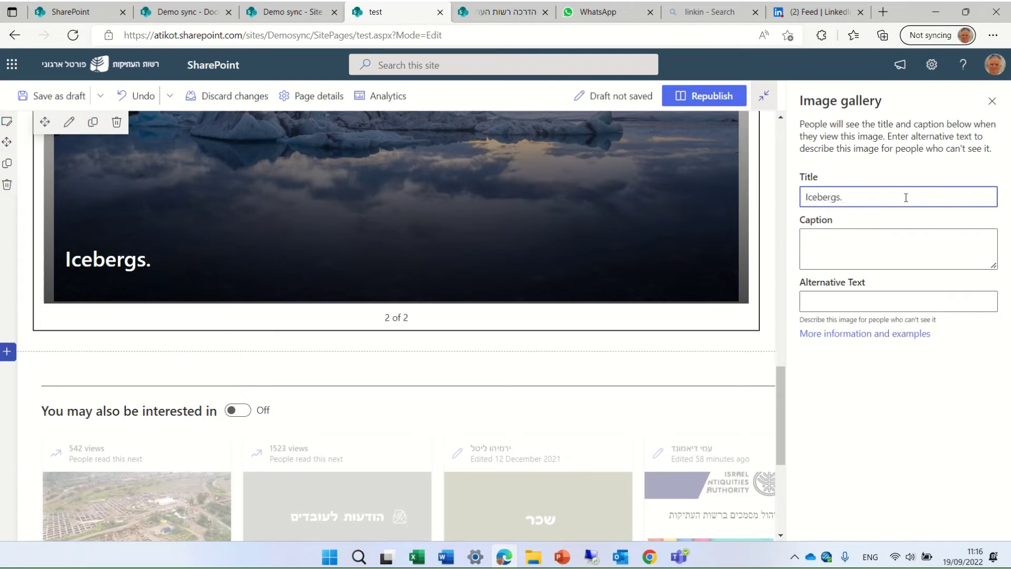
left_click(817, 197)
- Give the iceberg image the caption "this is a cool place" and close its details
left_click(835, 251)
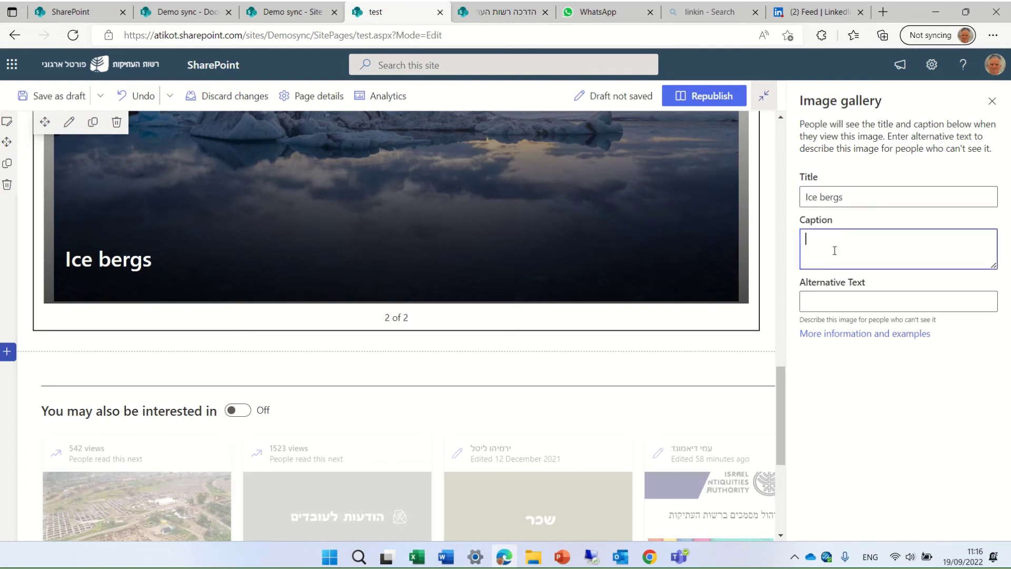
type("this is")
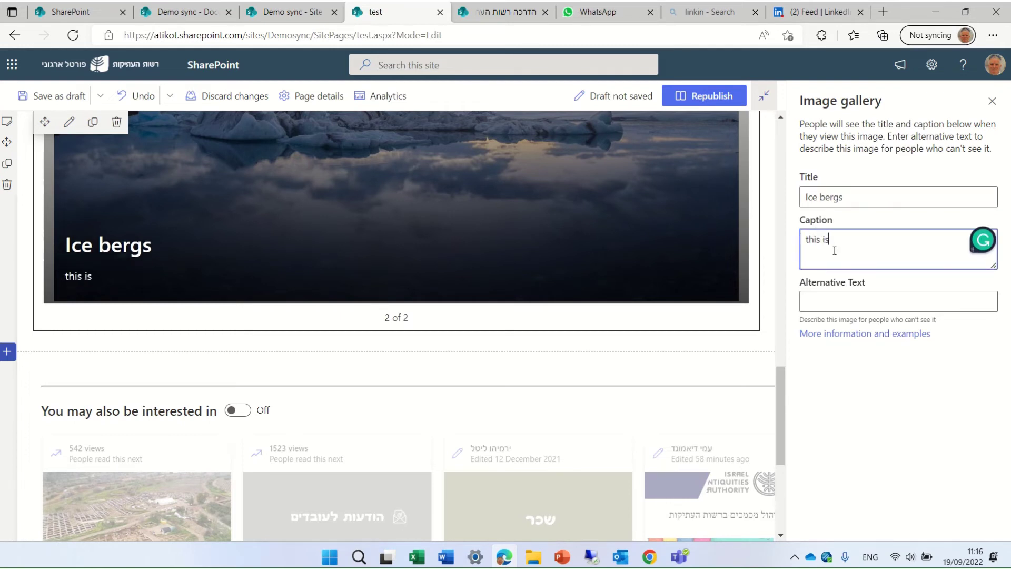
type(" a cool pace")
key("BackSpace")
key("BackSpace")
key("BackSpace")
type("lace")
left_click(811, 298)
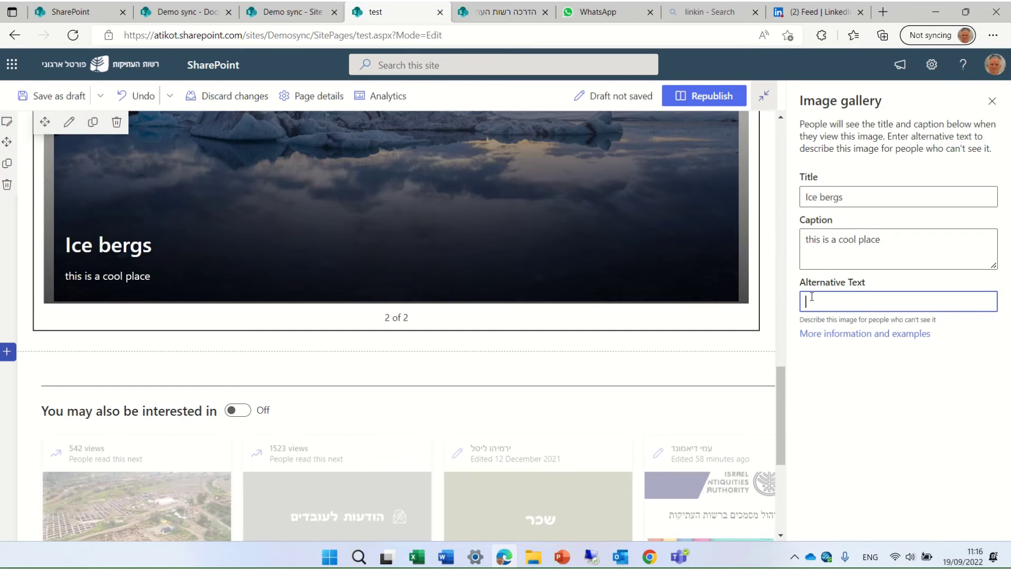
left_click(992, 100)
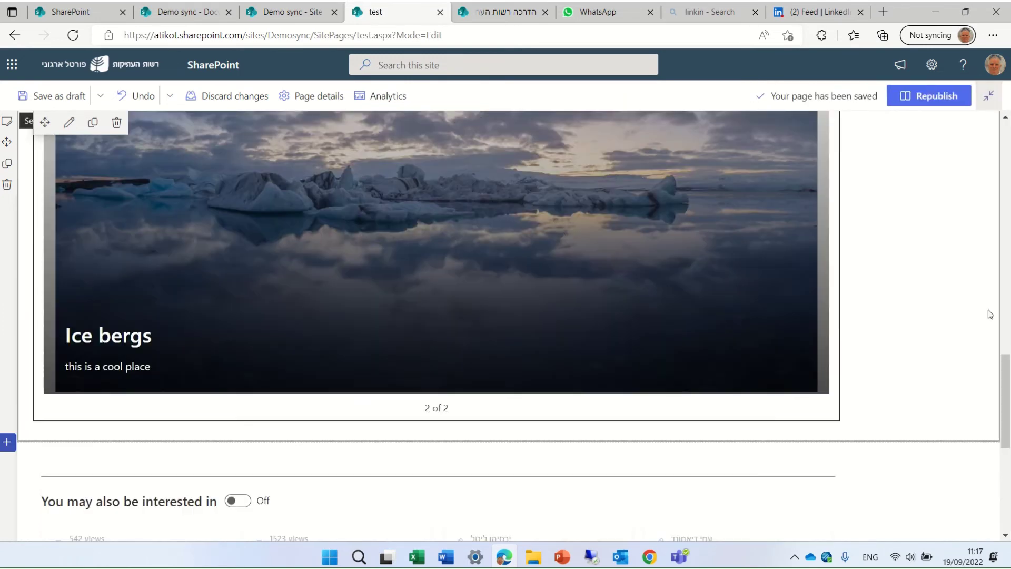
- Switch the carousel to the people-around-a-laptop image and set its title to "team meeting" in its image details
scroll(1004, 389, "up", 5)
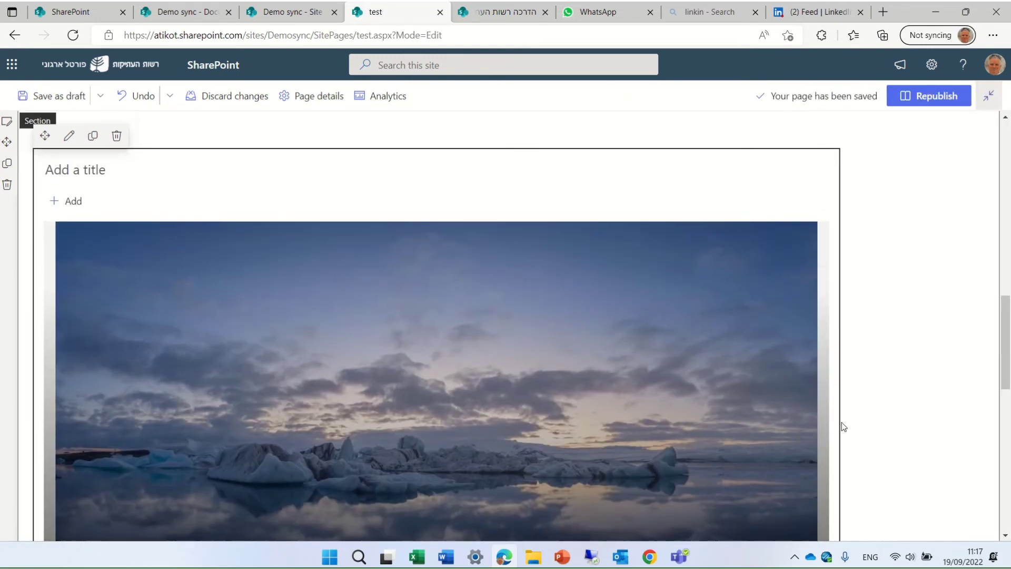
left_click(812, 445)
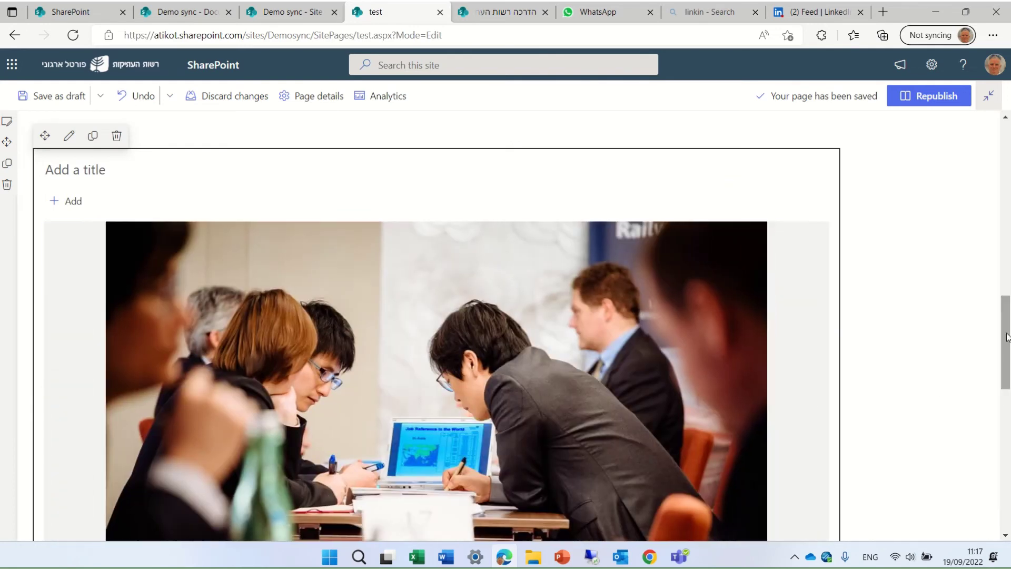
left_click_drag(1006, 337, 1002, 376)
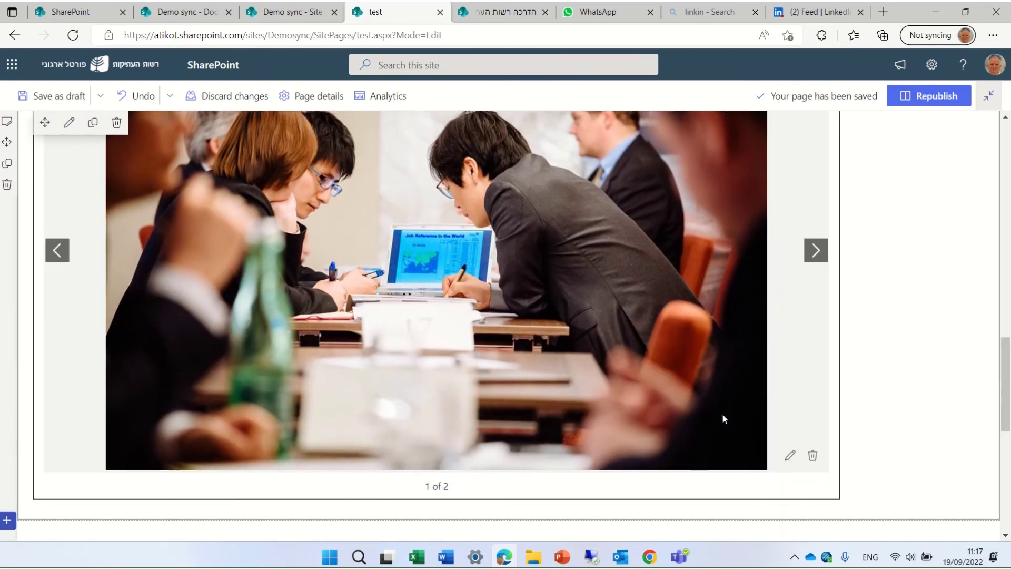
left_click(791, 455)
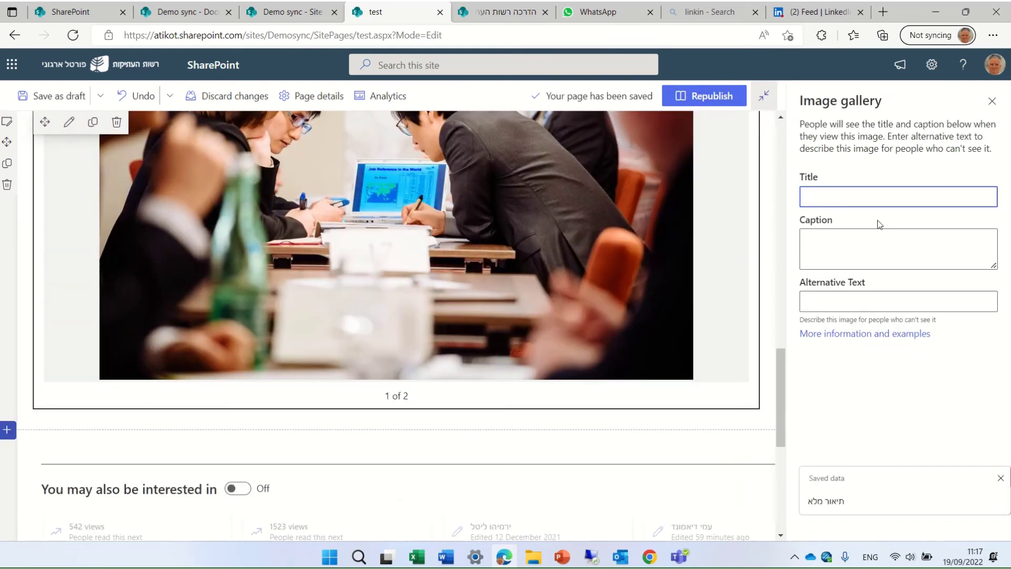
left_click(860, 200)
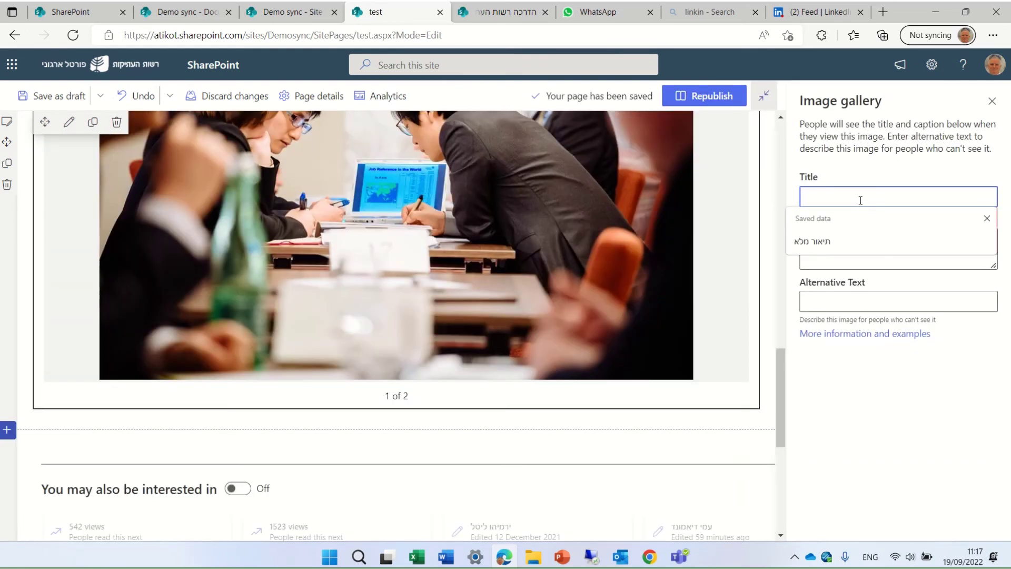
type("team meet")
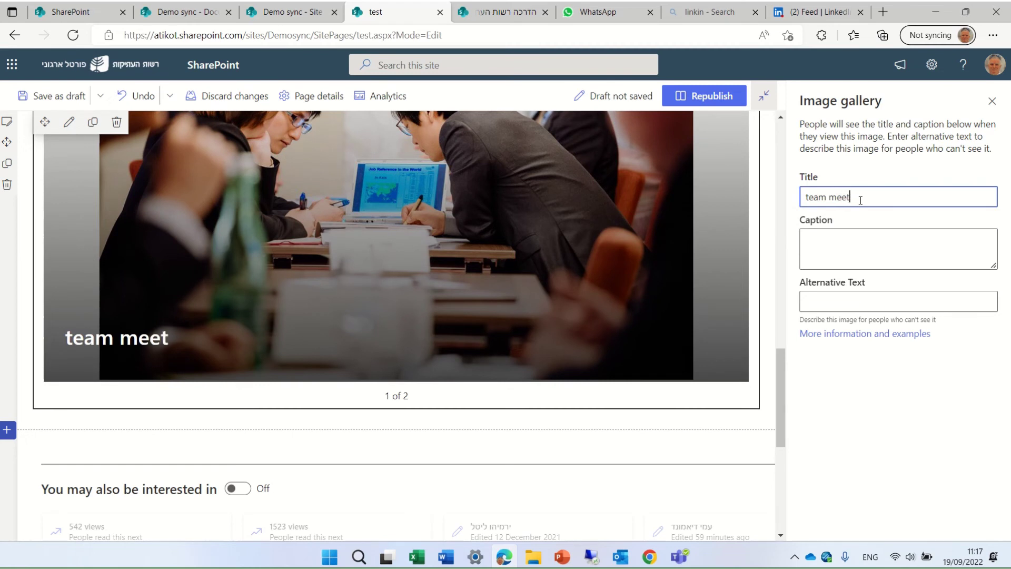
type("ing")
- Give the team meeting image the caption "this is more info" and close its details
left_click(825, 252)
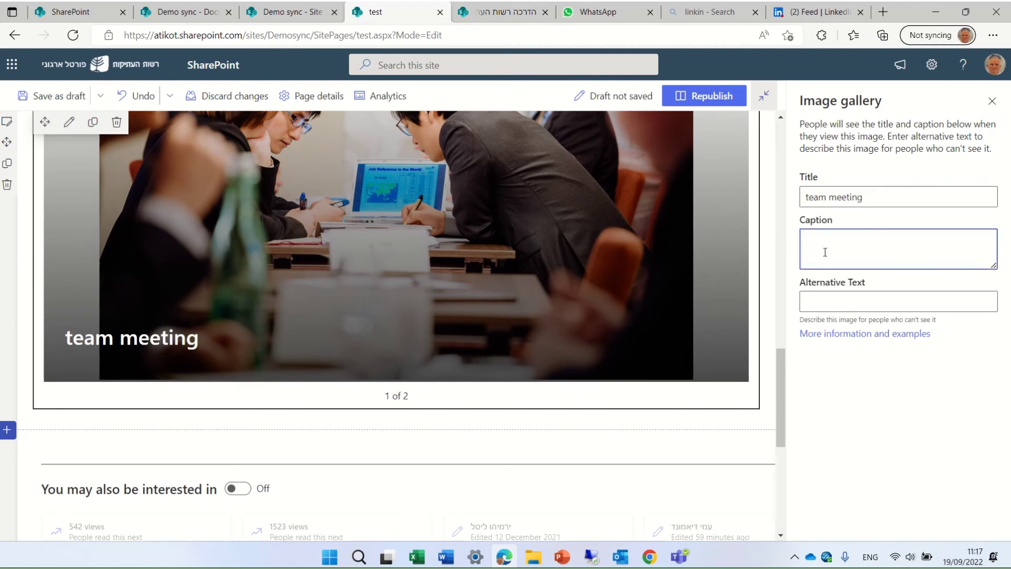
type("this isi")
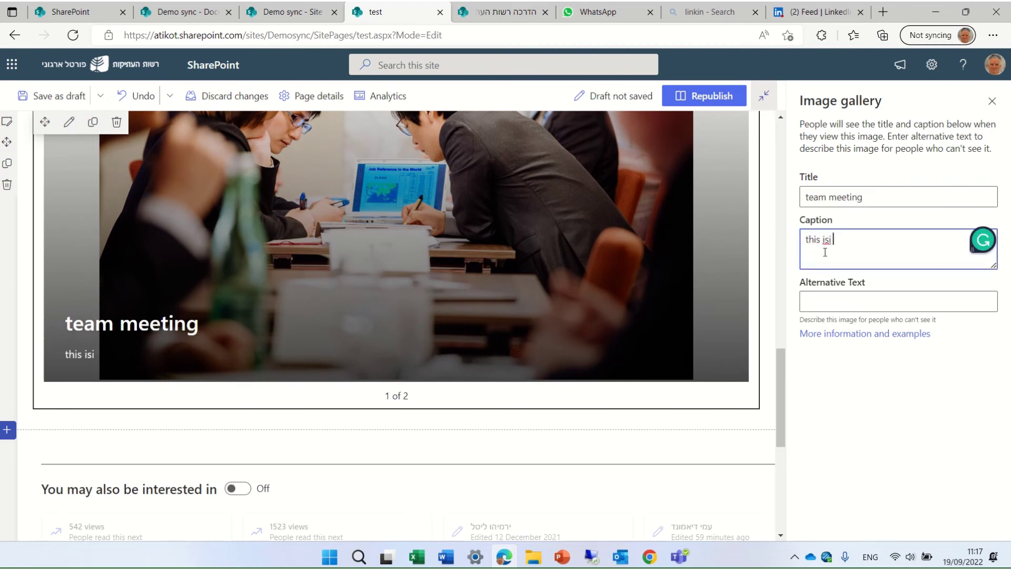
key("BackSpace")
type("more info")
left_click(992, 101)
- Republish the page and review the titles and captions of both gallery images, comparing them with the library-driven gallery above
left_click(949, 96)
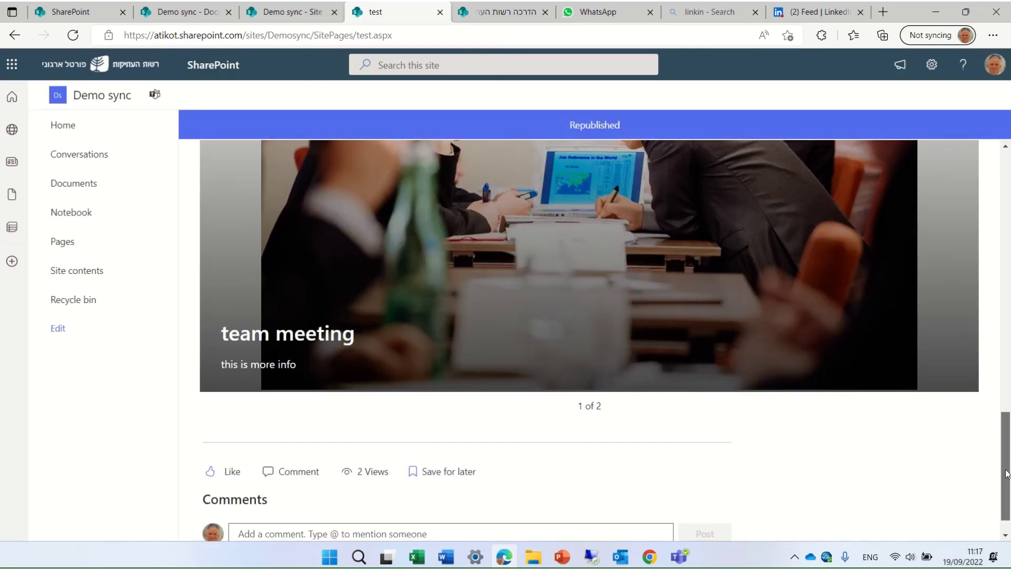
left_click_drag(1000, 519, 985, 454)
left_click(954, 315)
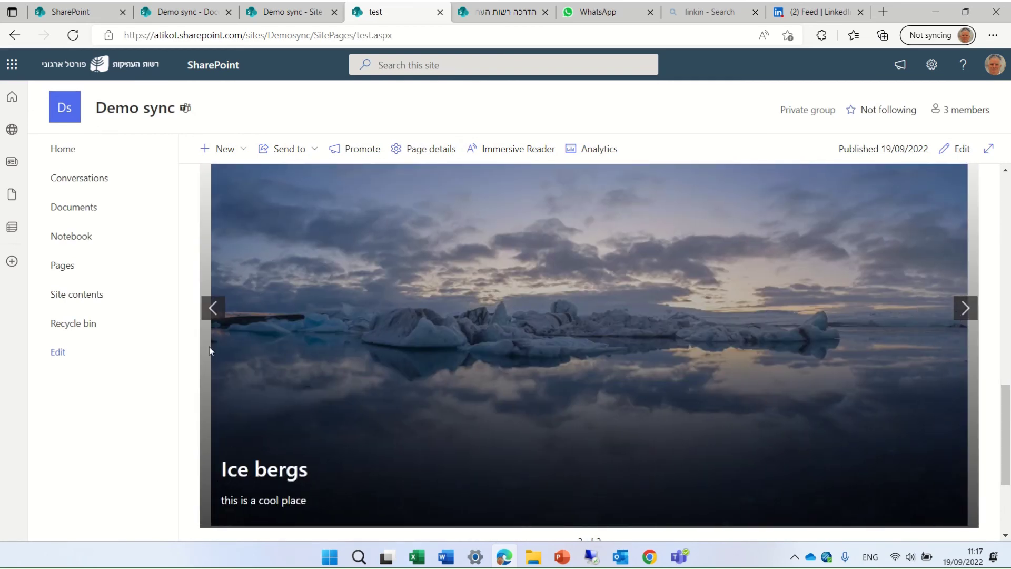
left_click(212, 313)
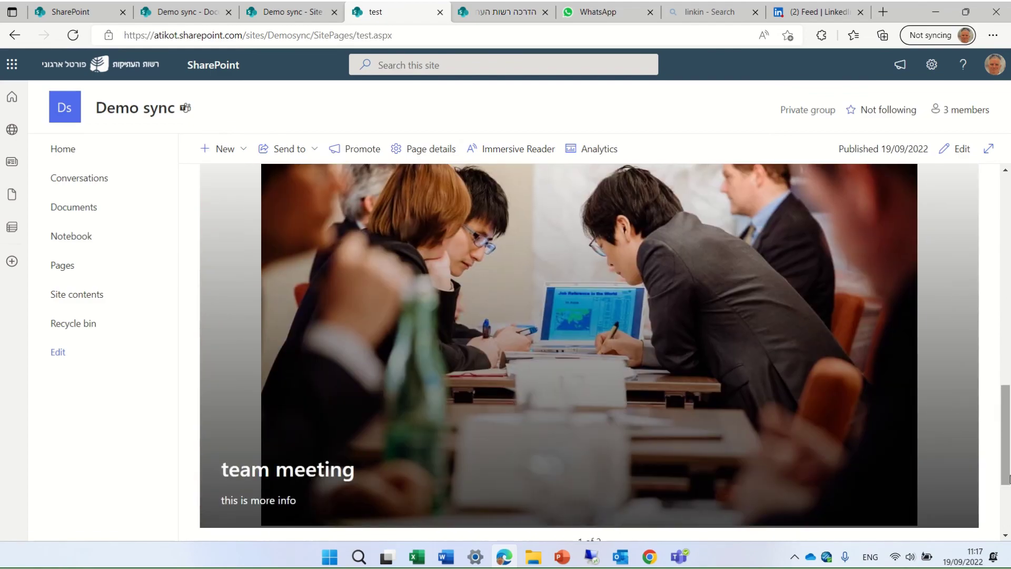
left_click_drag(1006, 467, 1005, 321)
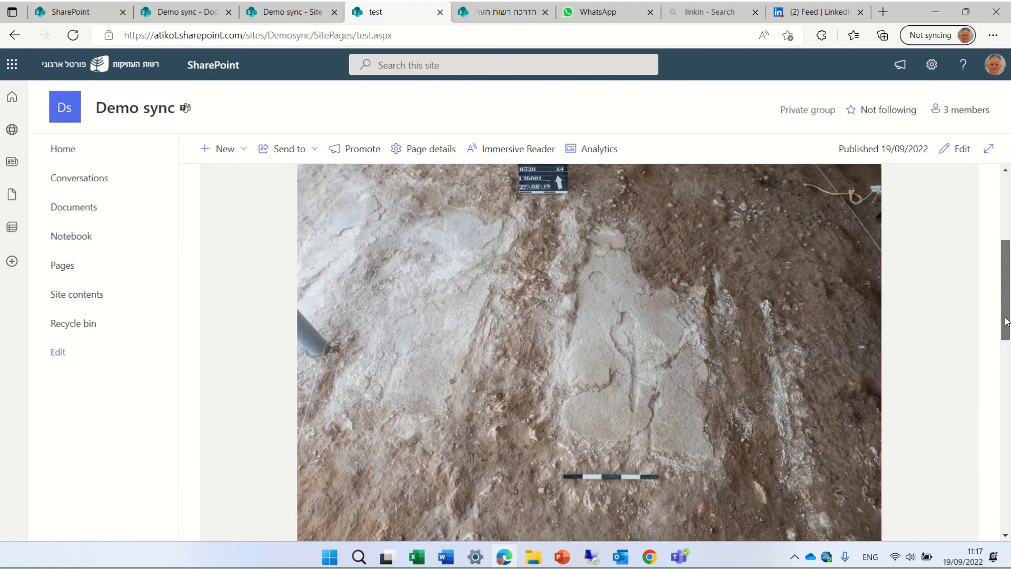